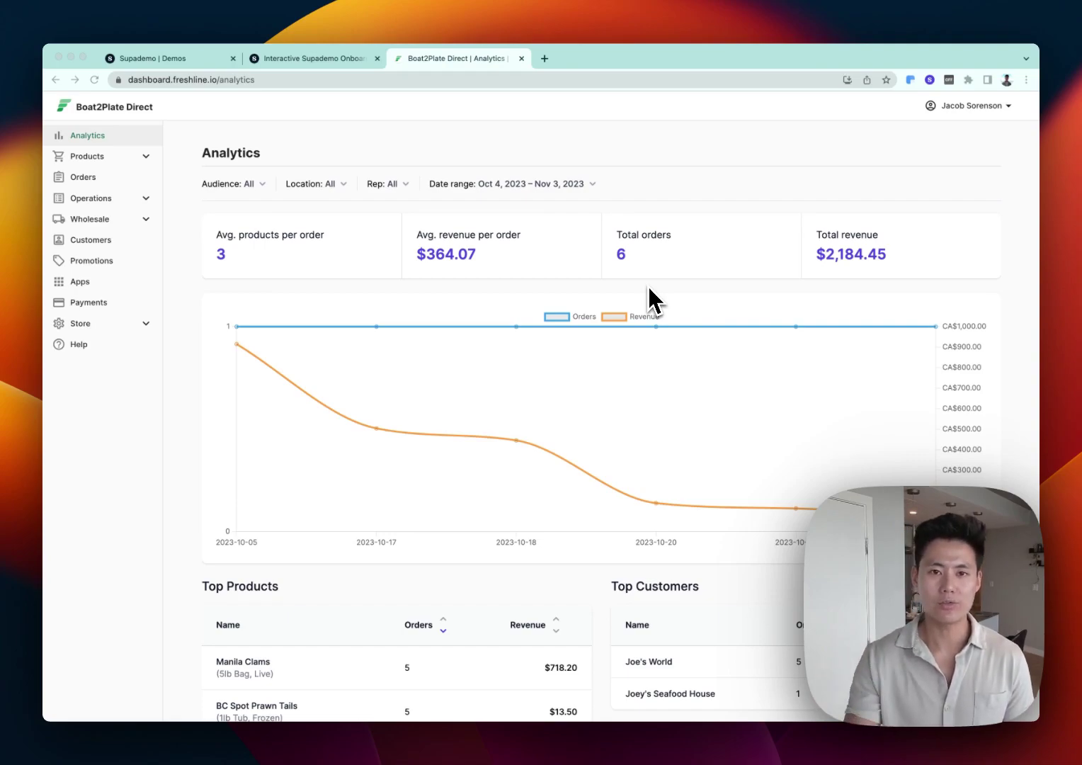
# Focus the Freshline dashboard and start a Supademo recording on its Analytics page
pyautogui.click(707, 164)
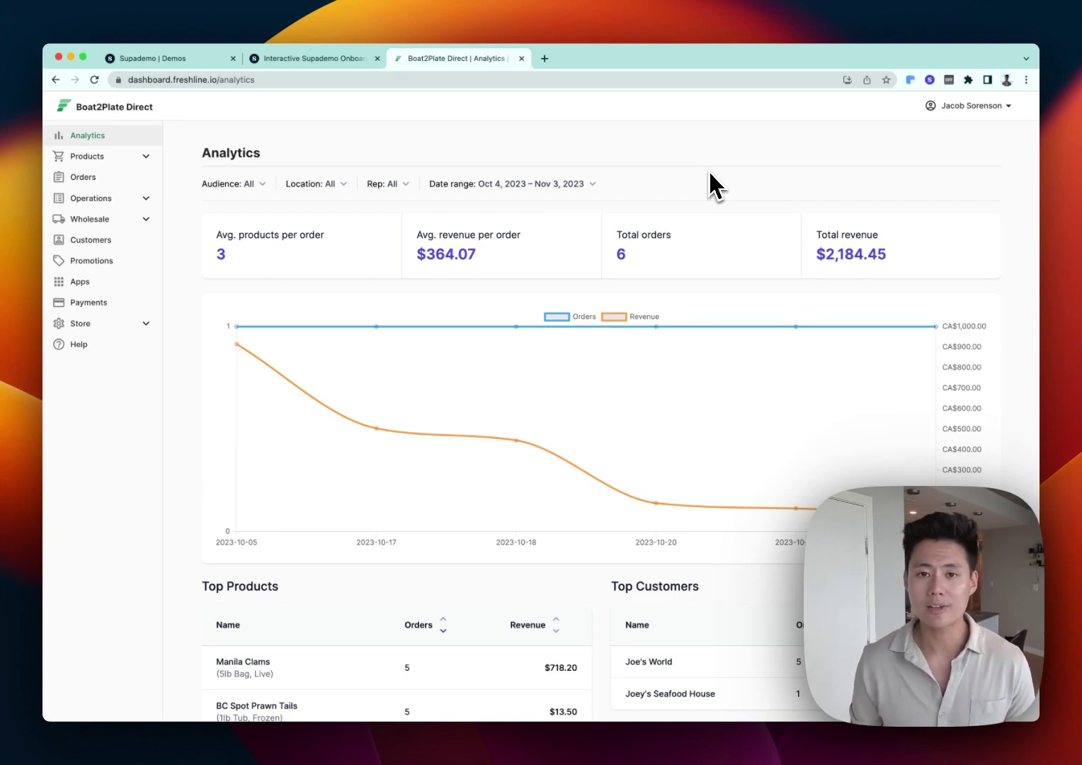
pyautogui.click(930, 79)
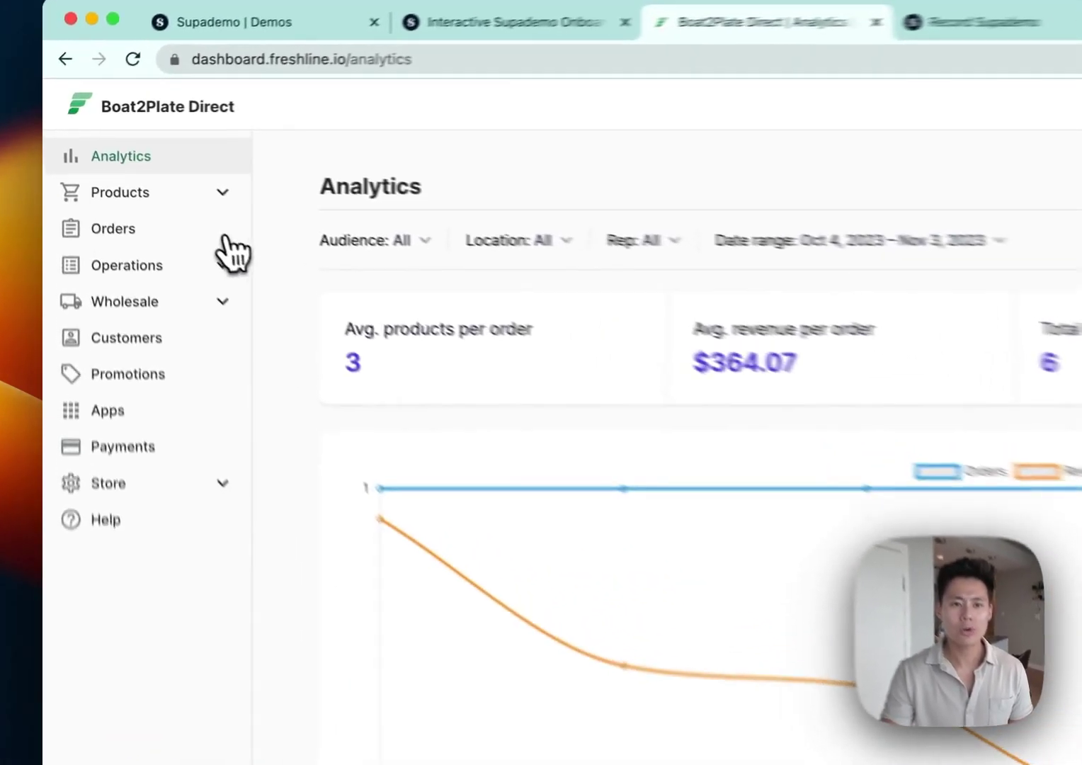
# Add Shigoku Oysters to order 62574 and set their quantity to 5 bags
pyautogui.click(224, 237)
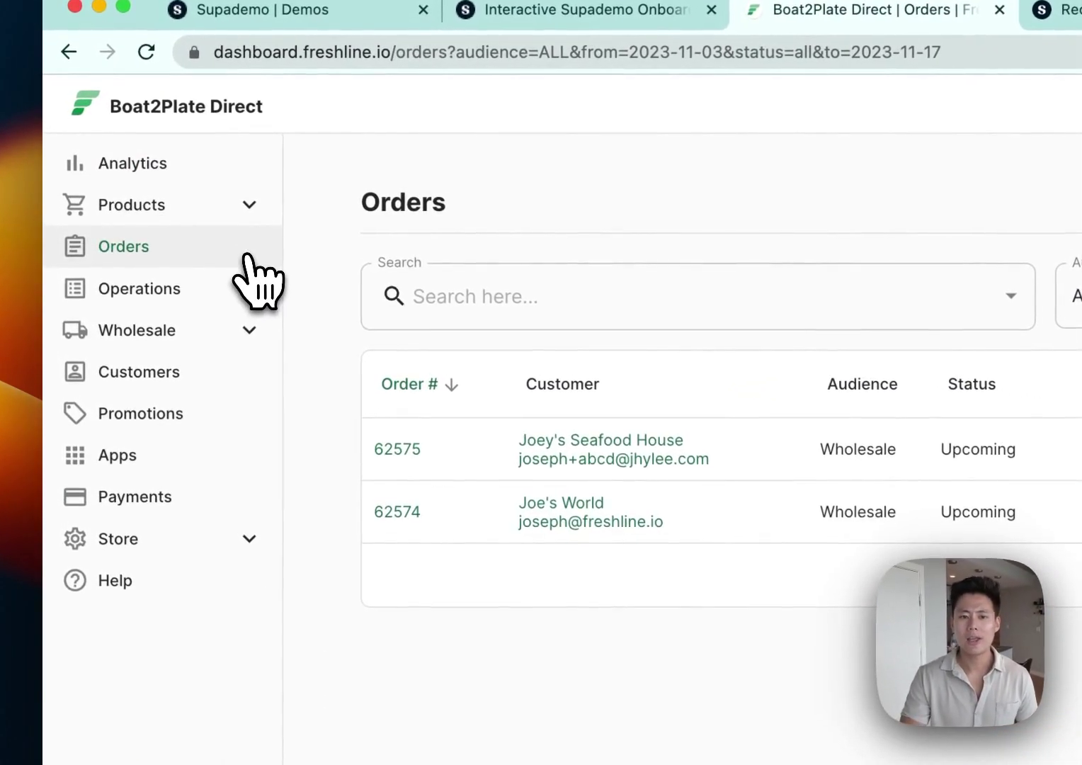
pyautogui.click(416, 514)
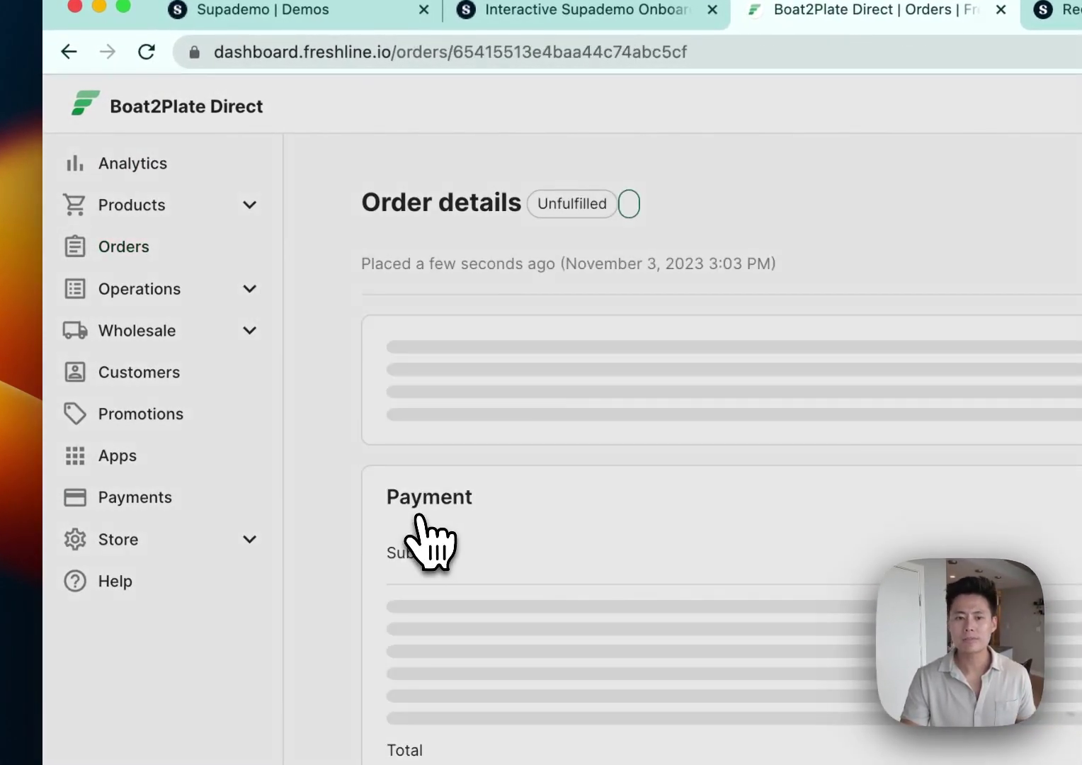
pyautogui.click(497, 366)
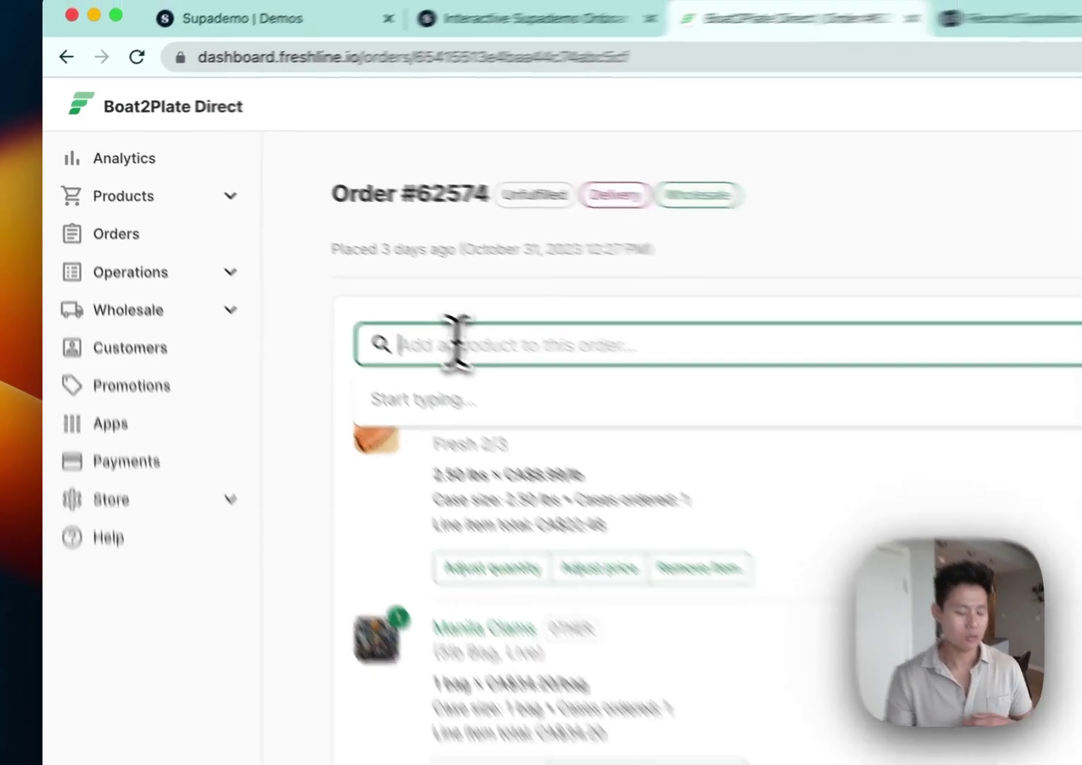
pyautogui.write('oysters')
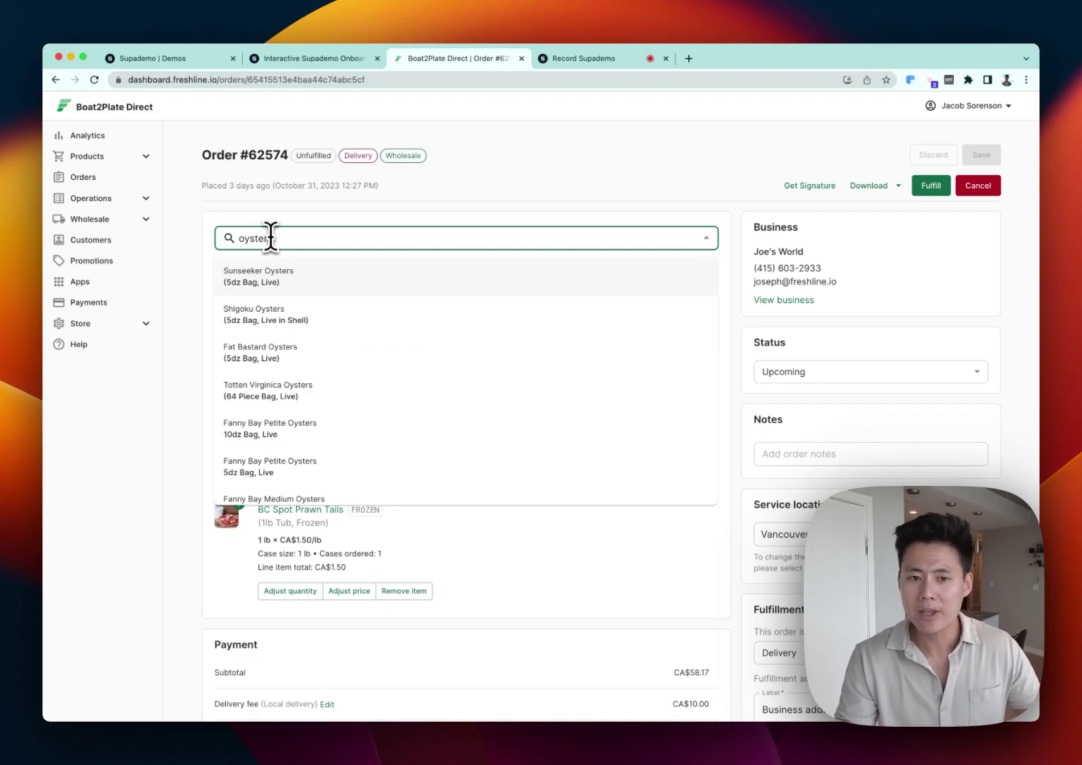
pyautogui.click(308, 320)
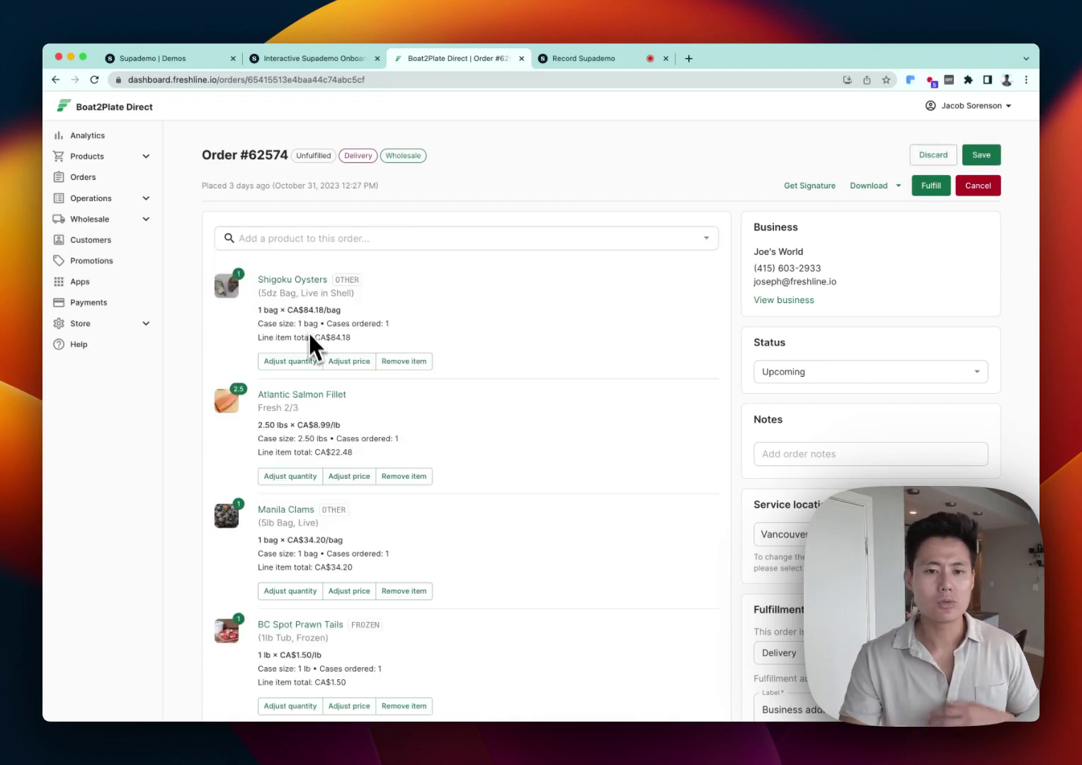
pyautogui.click(310, 366)
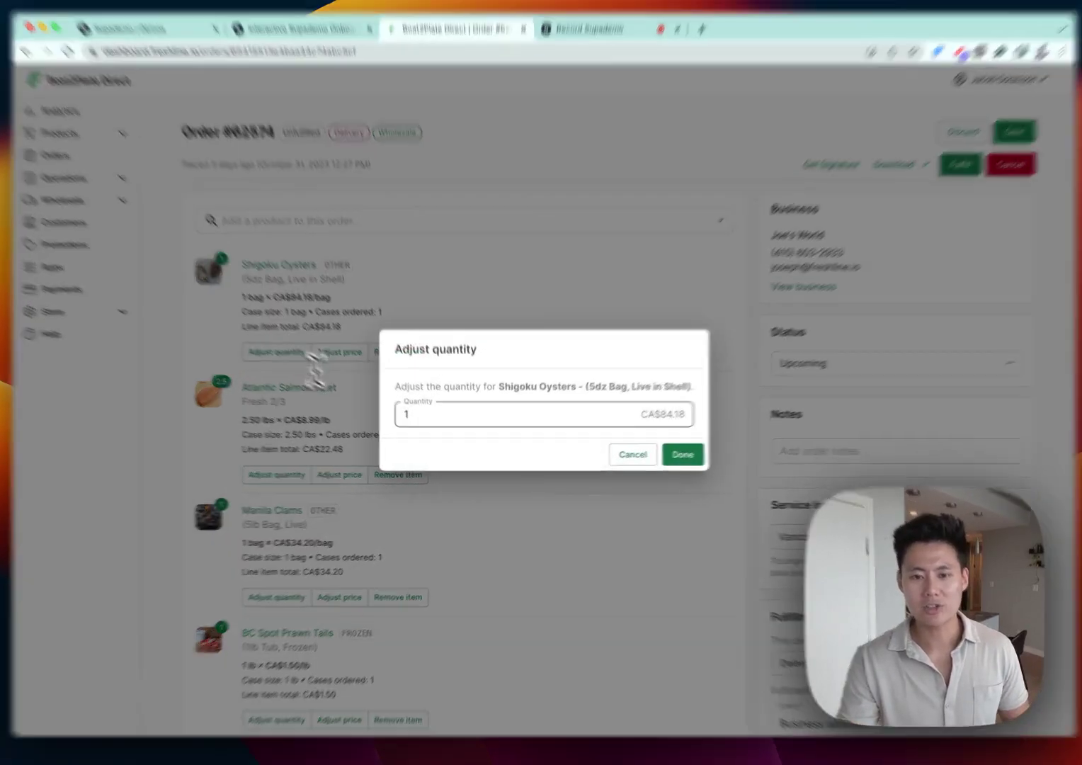
pyautogui.press('BackSpace')
pyautogui.write('5')
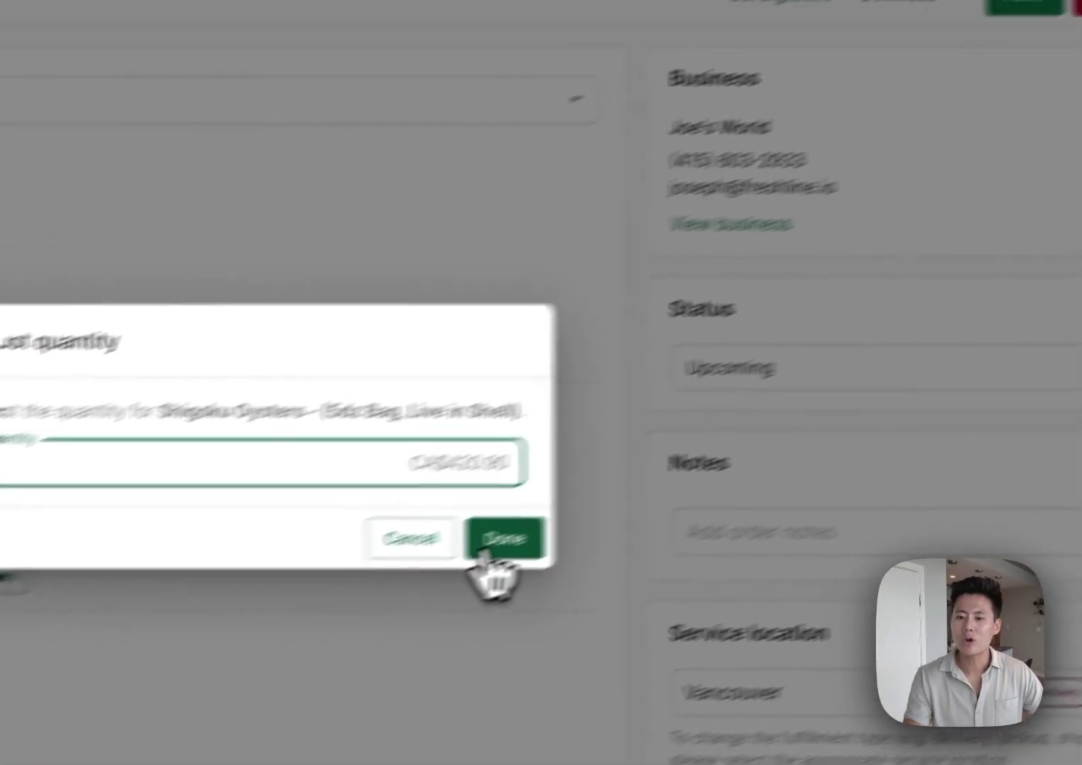
pyautogui.click(849, 416)
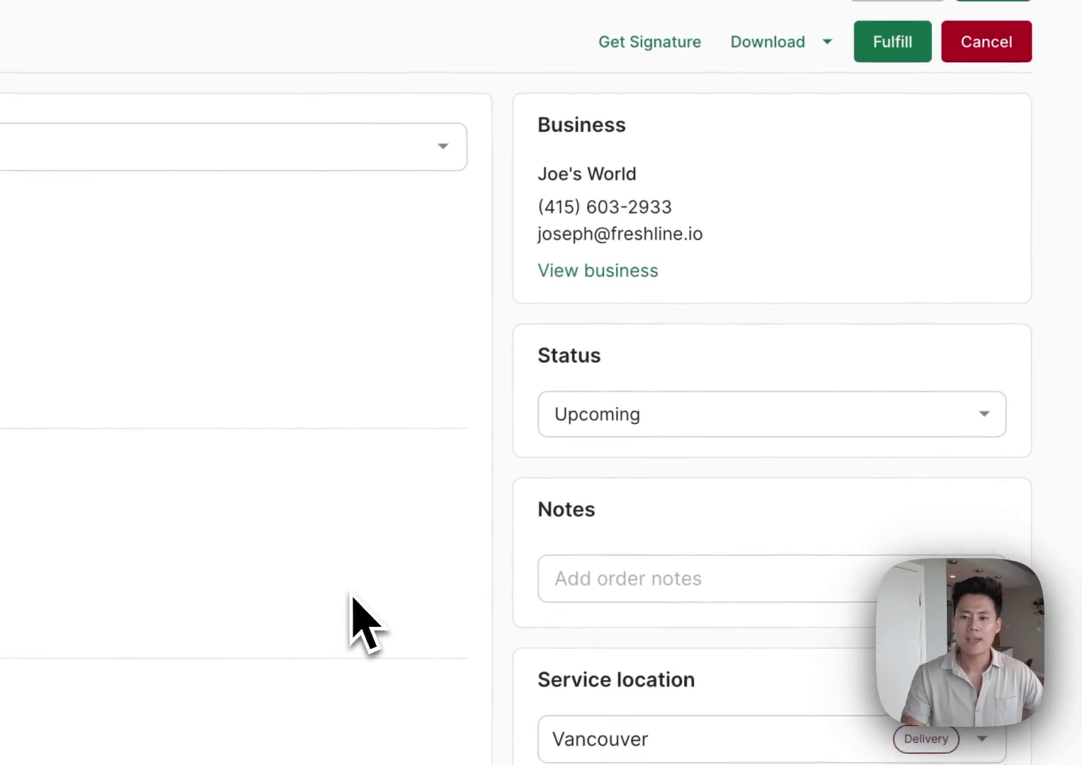
# Set order 62574 to In Transit, save it, and stop the Supademo recording
pyautogui.click(616, 428)
pyautogui.click(616, 290)
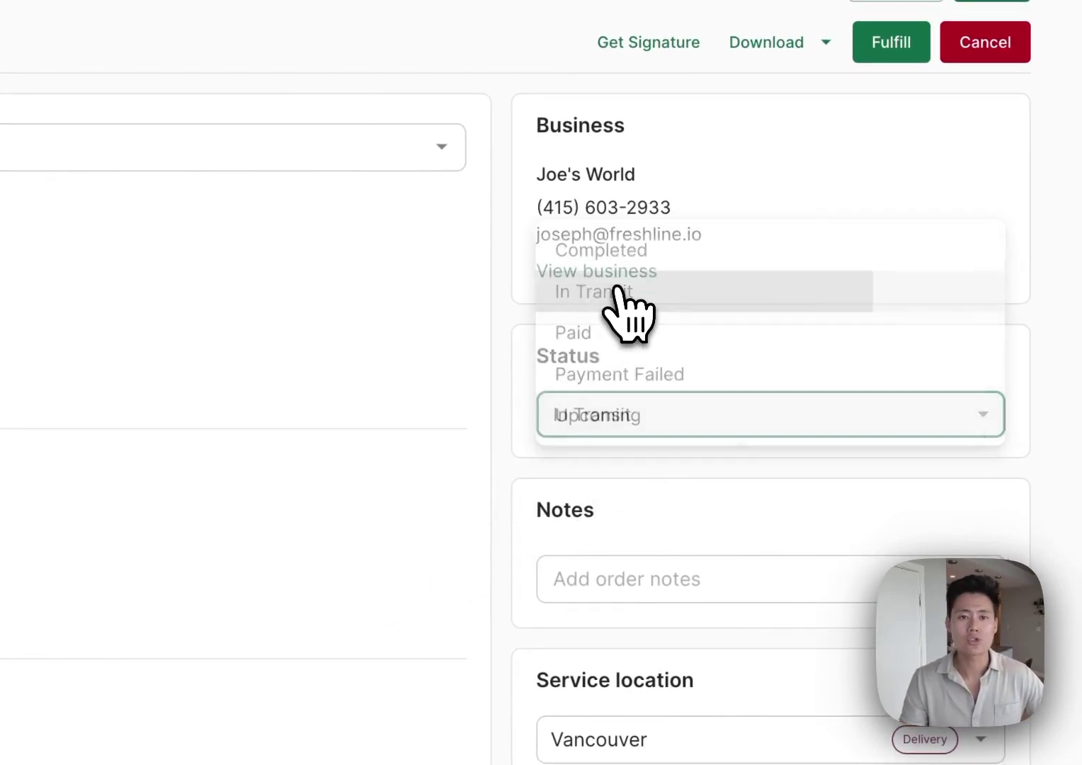
pyautogui.click(945, 245)
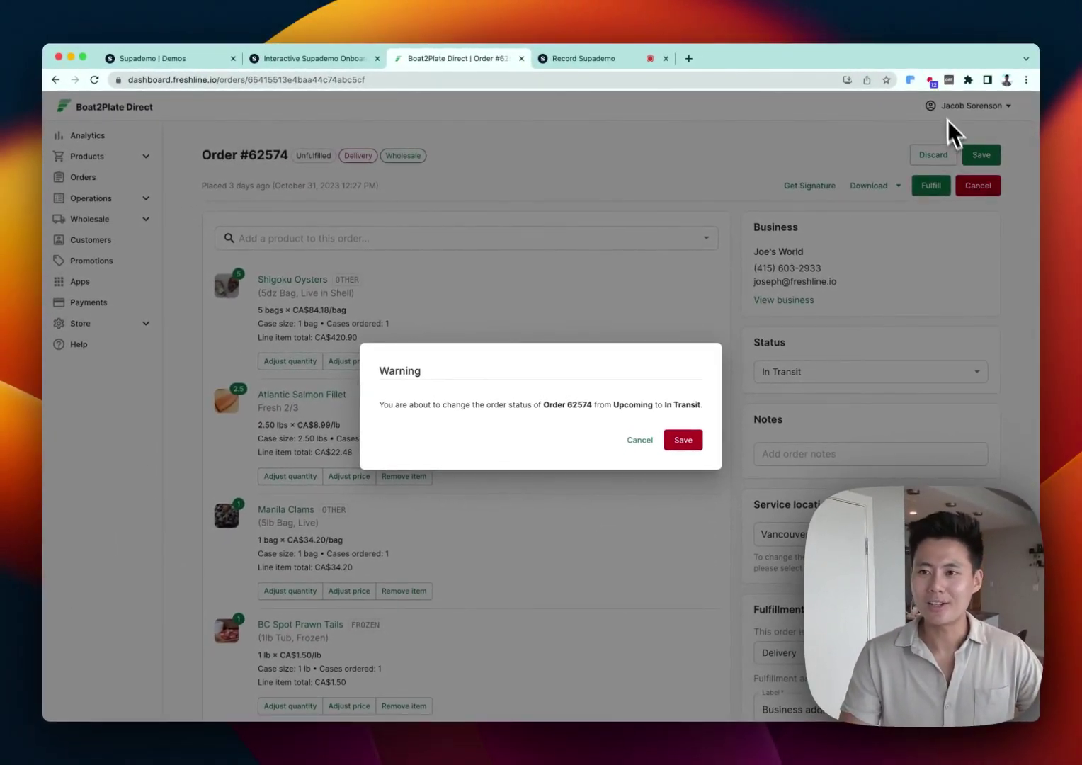
pyautogui.click(930, 82)
pyautogui.click(864, 178)
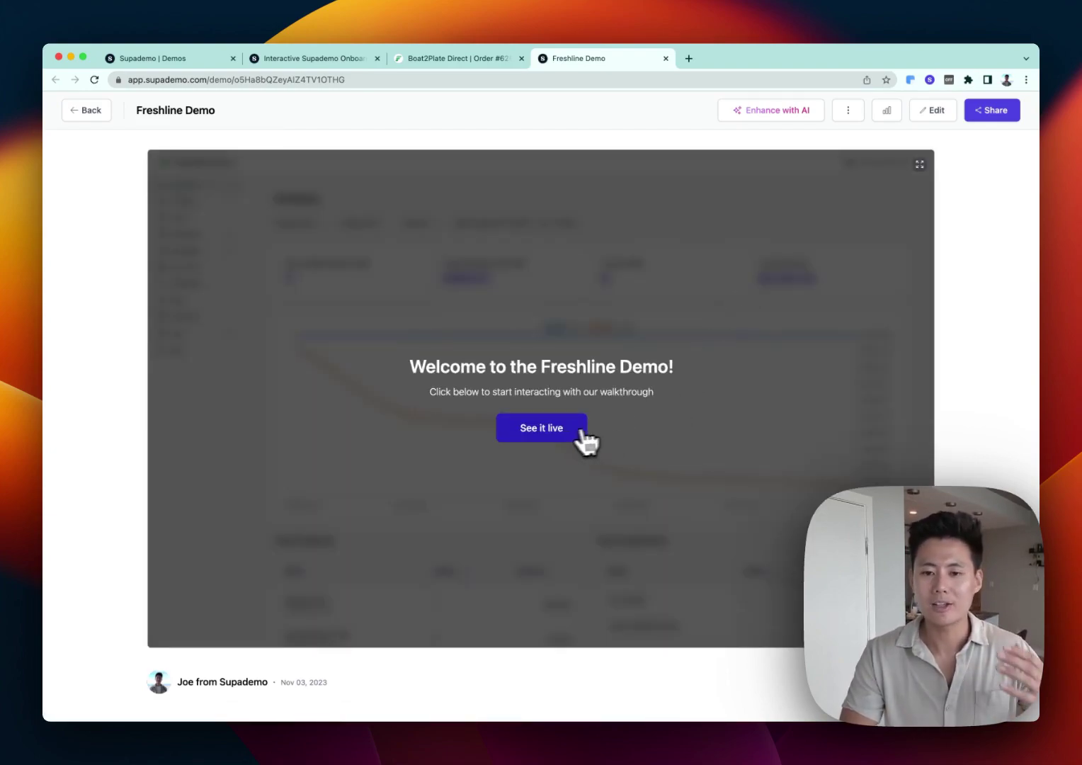
# Play the Freshline Demo through Orders, order 62574, the product search and the Shigoku Oysters addition
pyautogui.click(546, 434)
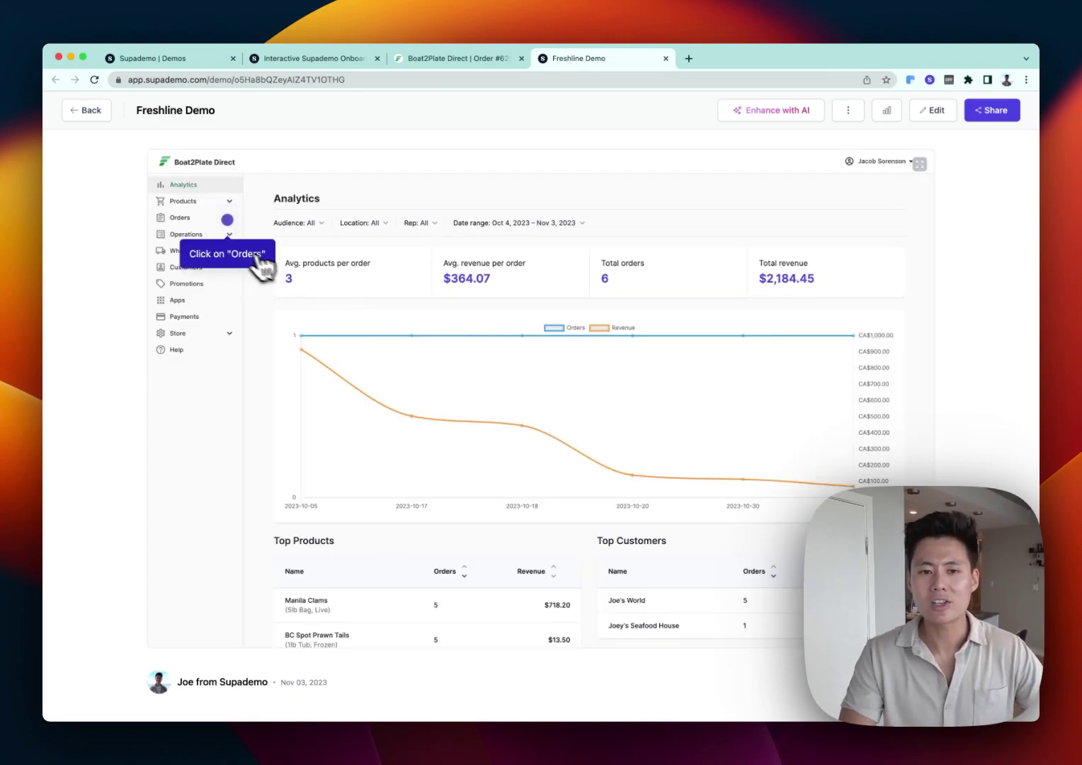
pyautogui.click(244, 263)
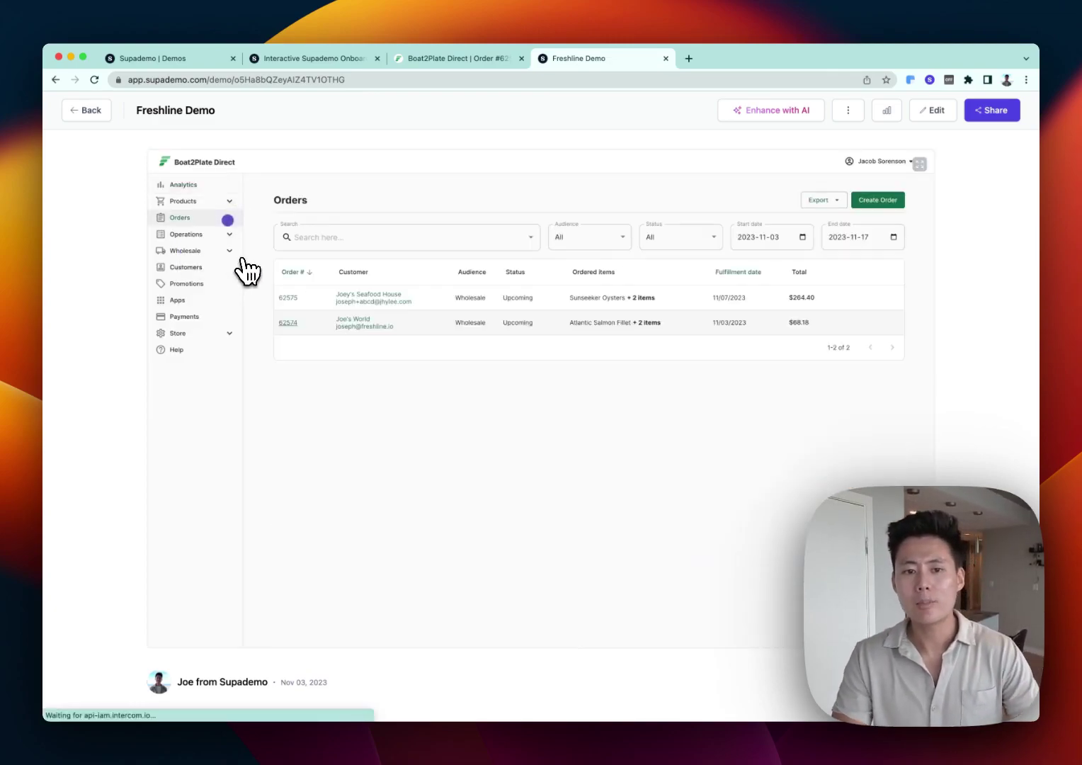
pyautogui.click(316, 367)
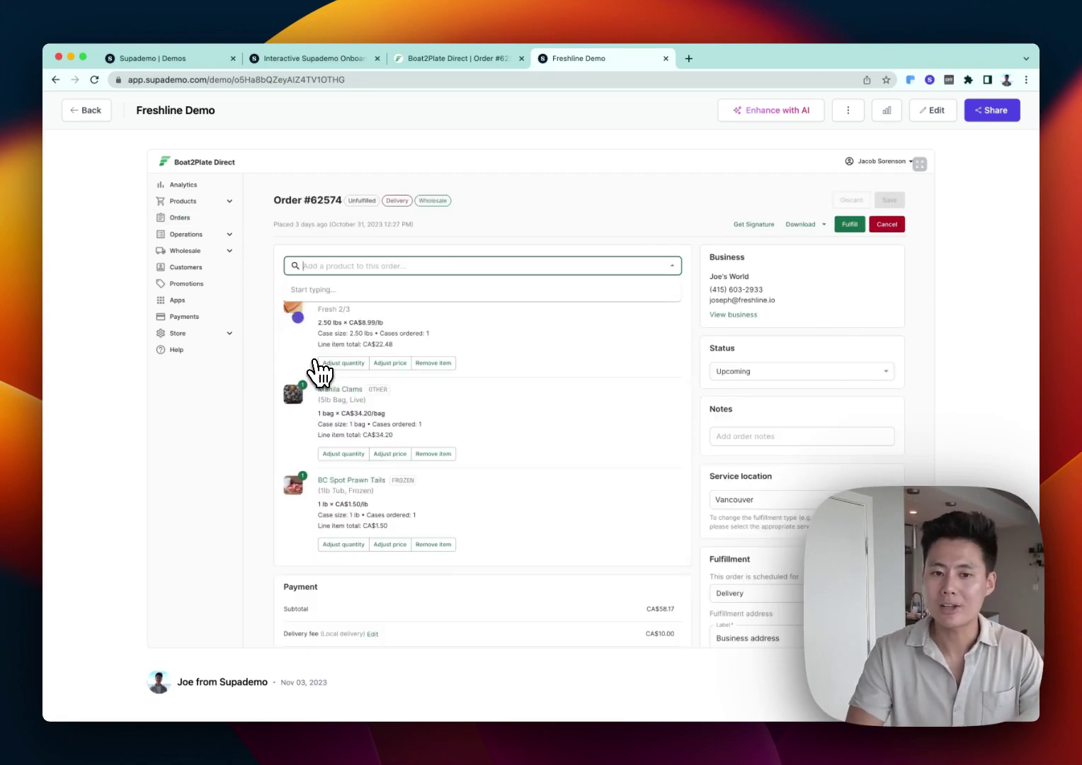
pyautogui.click(319, 368)
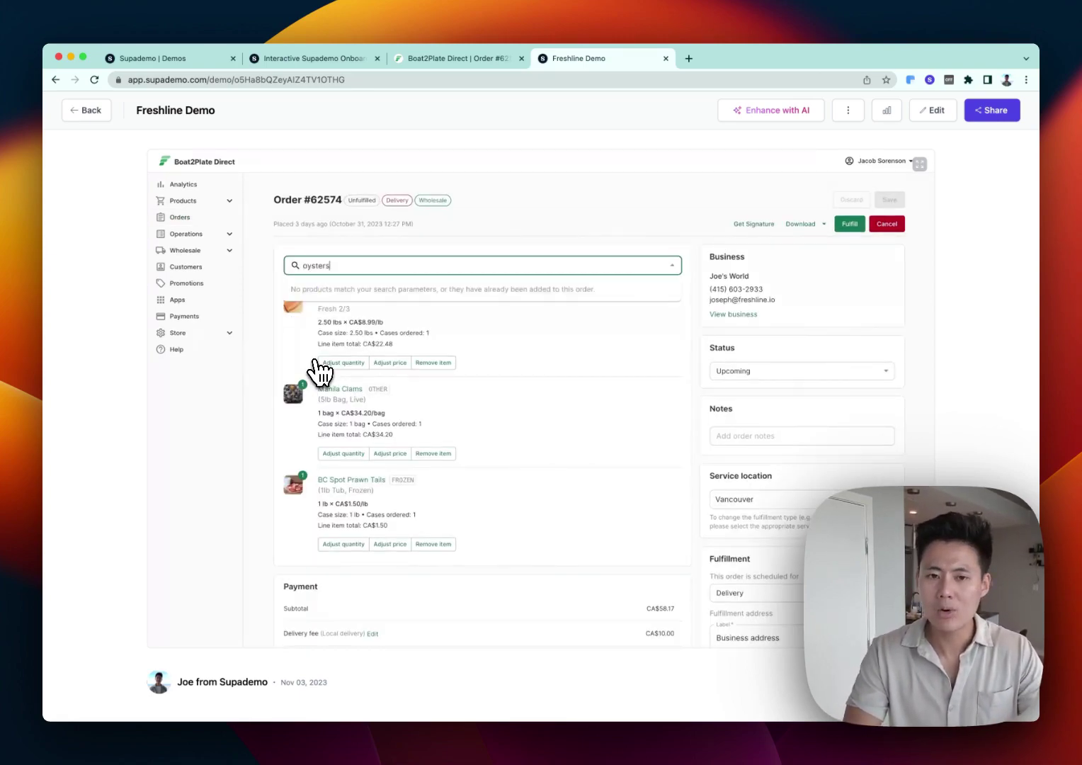
pyautogui.click(318, 368)
pyautogui.click(318, 368)
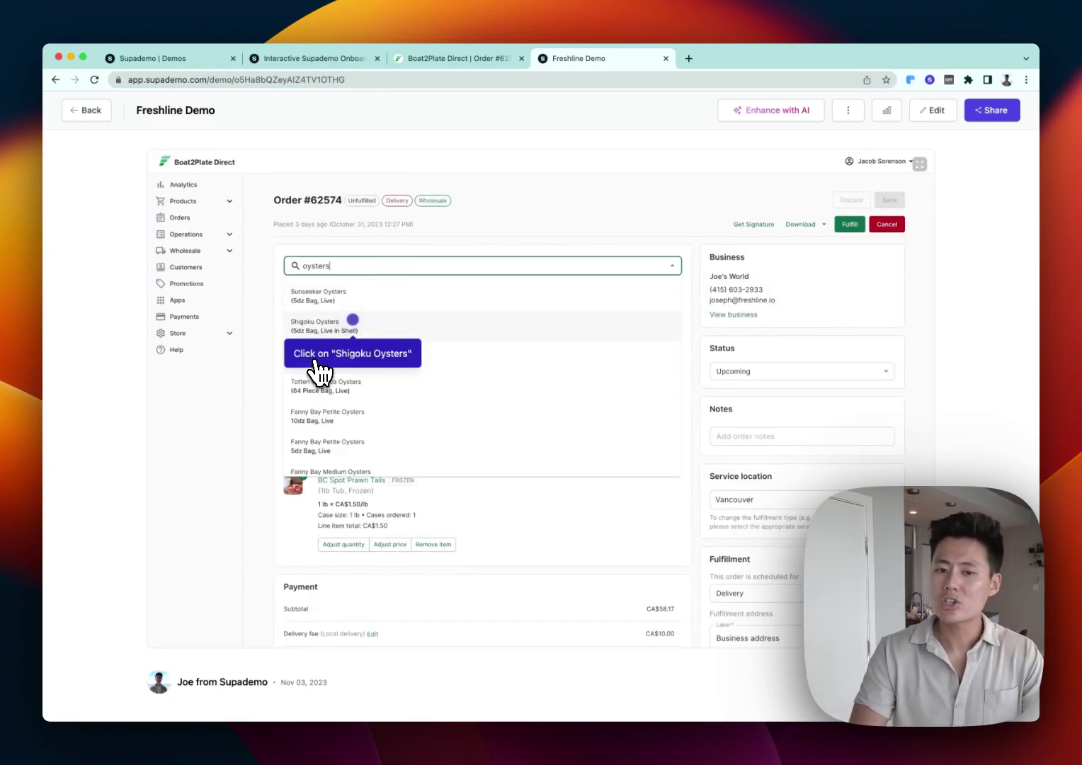
pyautogui.click(322, 370)
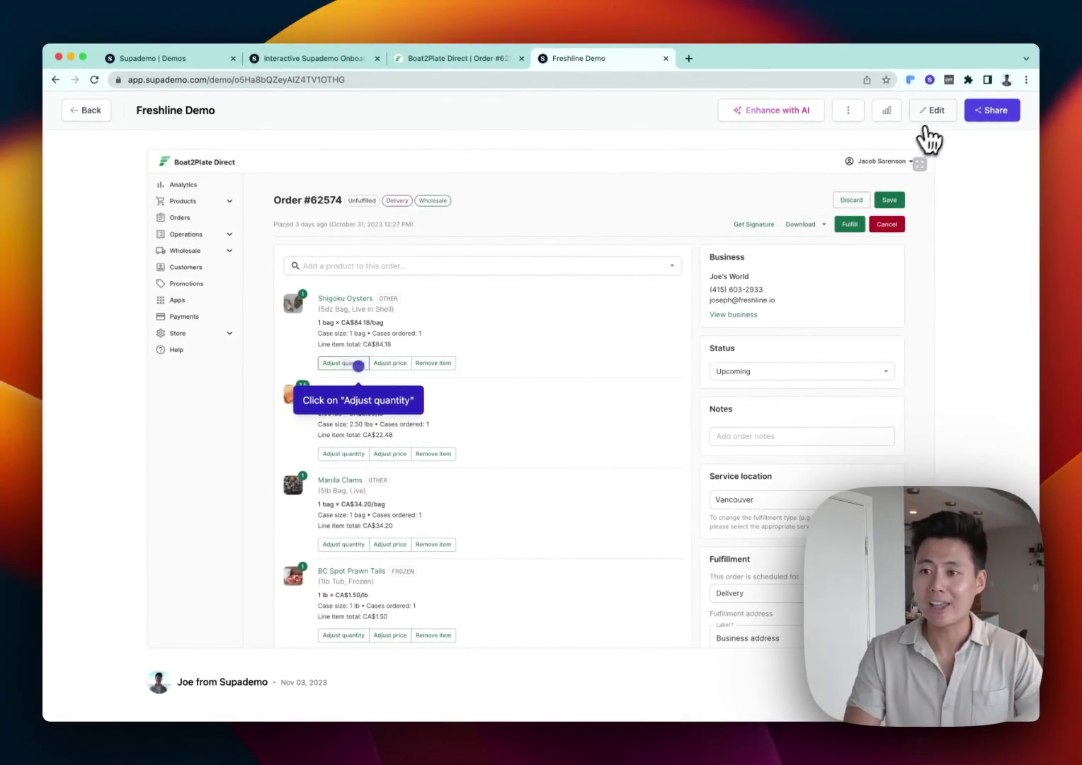
# Move the first hotspot beside Orders and make its tooltip red, answering the apply-to-all prompt
pyautogui.click(933, 111)
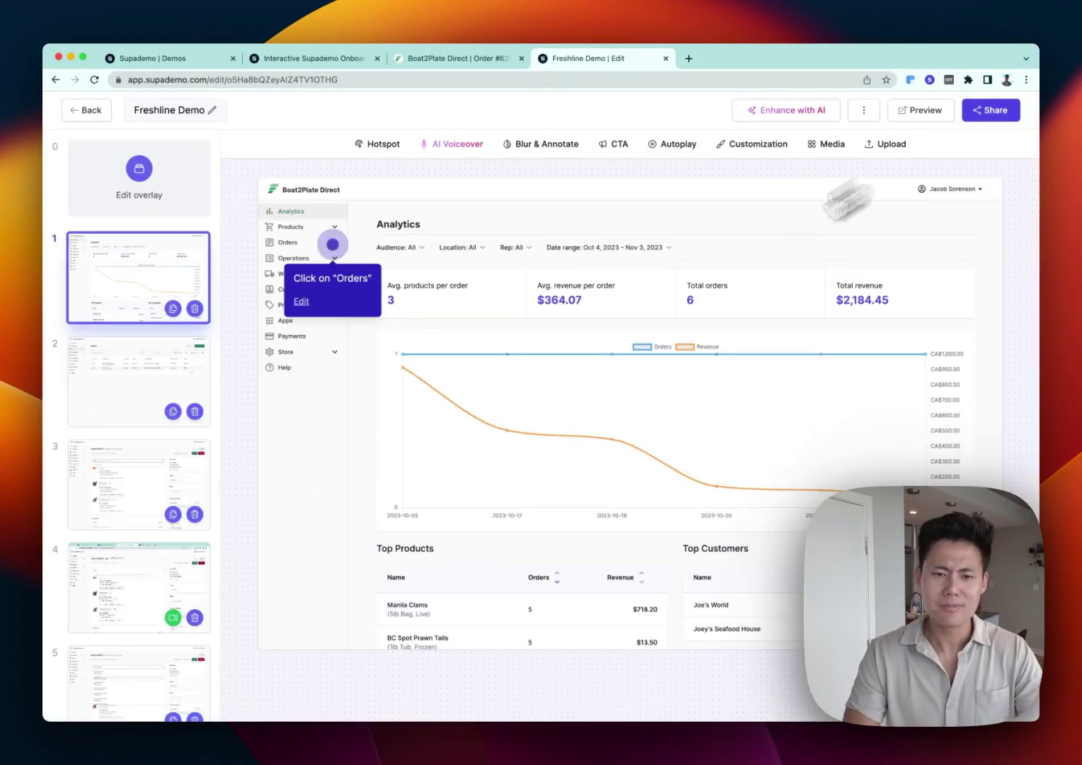
pyautogui.moveTo(336, 248); pyautogui.dragTo(311, 241)
pyautogui.click(284, 303)
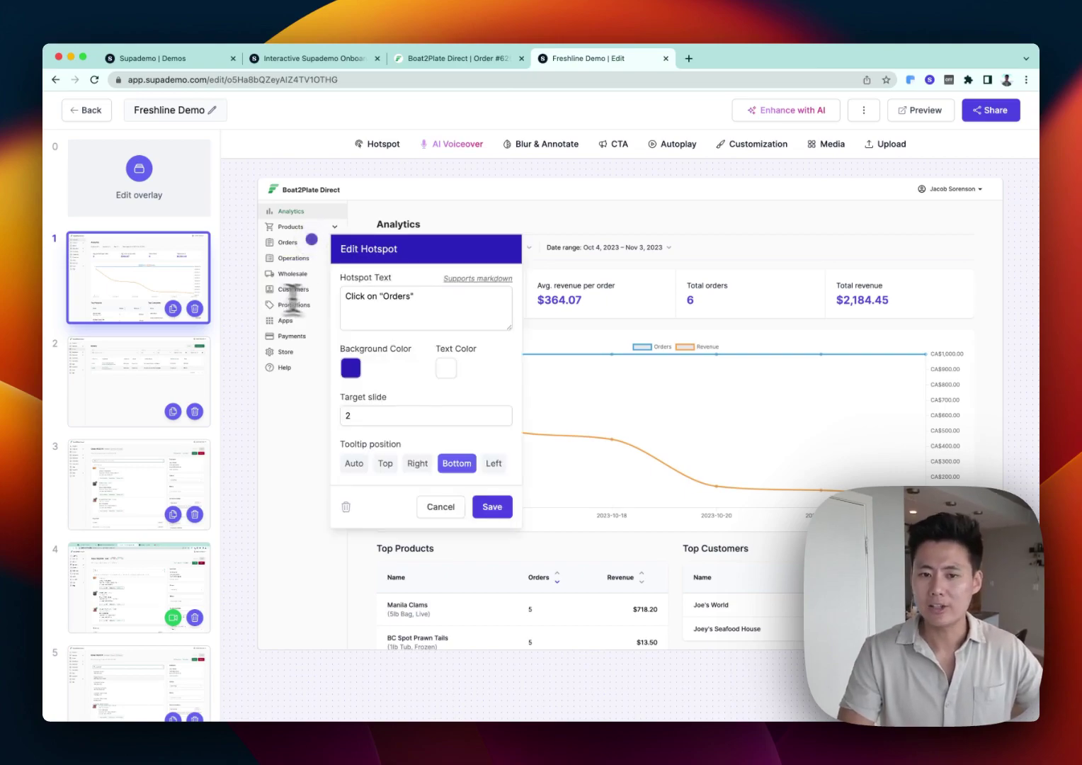
pyautogui.click(351, 368)
pyautogui.click(489, 455)
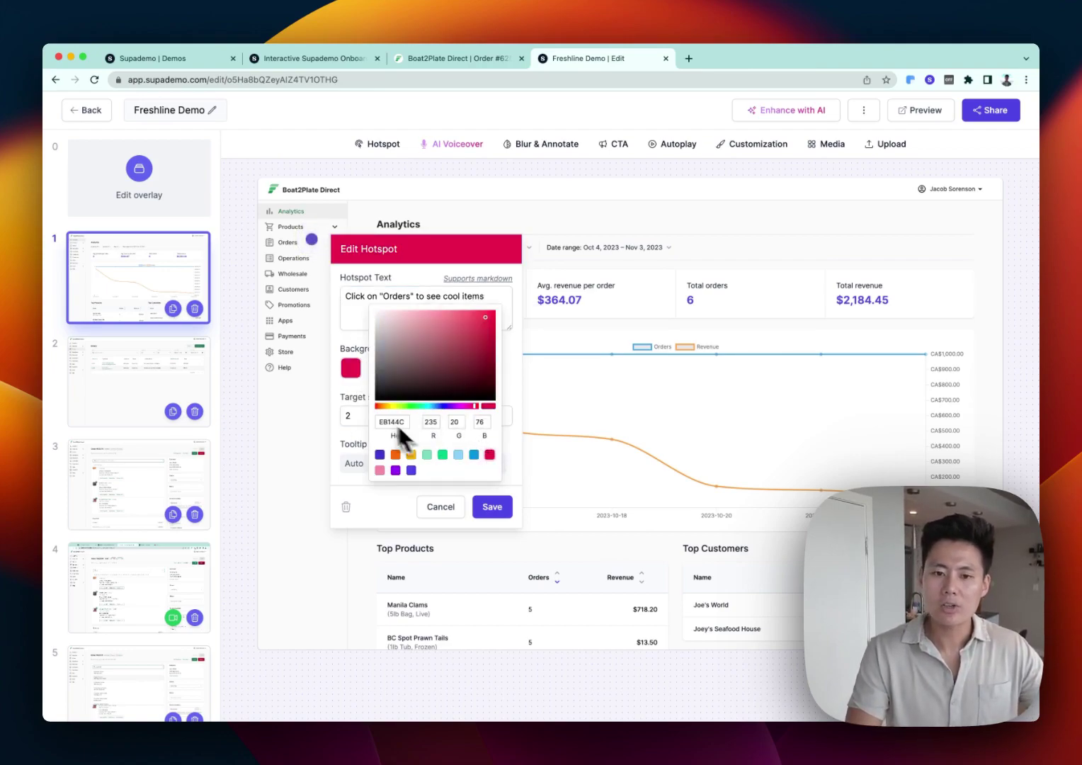
pyautogui.click(351, 401)
pyautogui.click(489, 507)
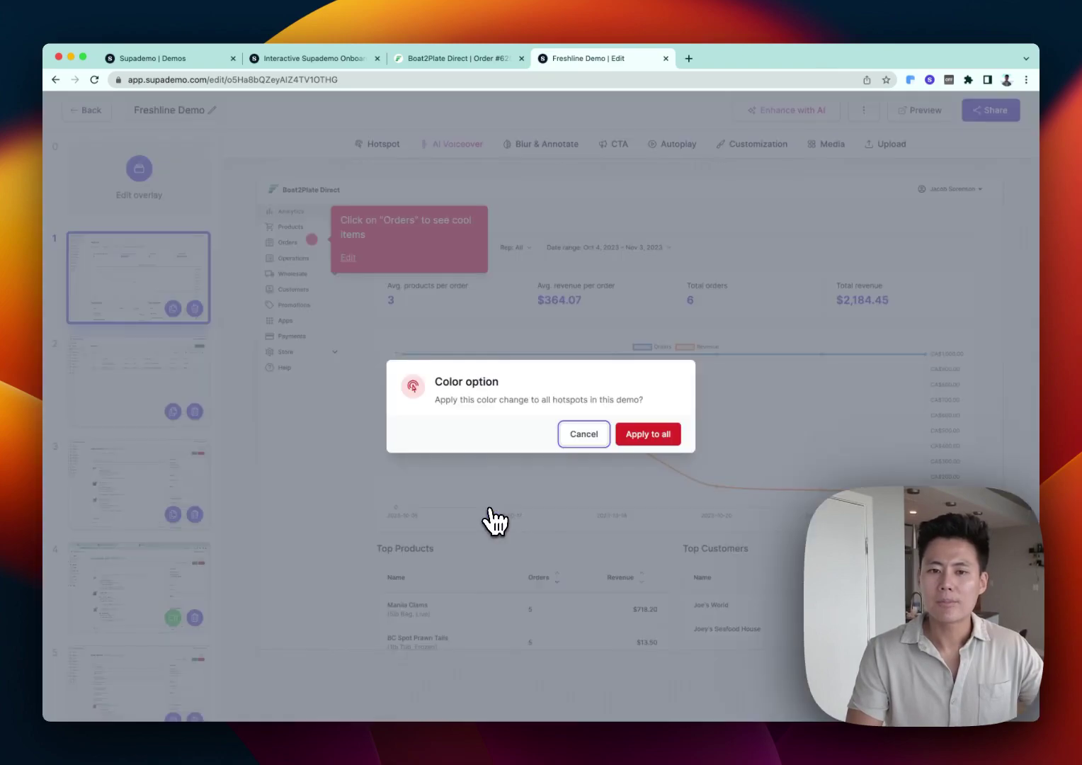
pyautogui.click(666, 451)
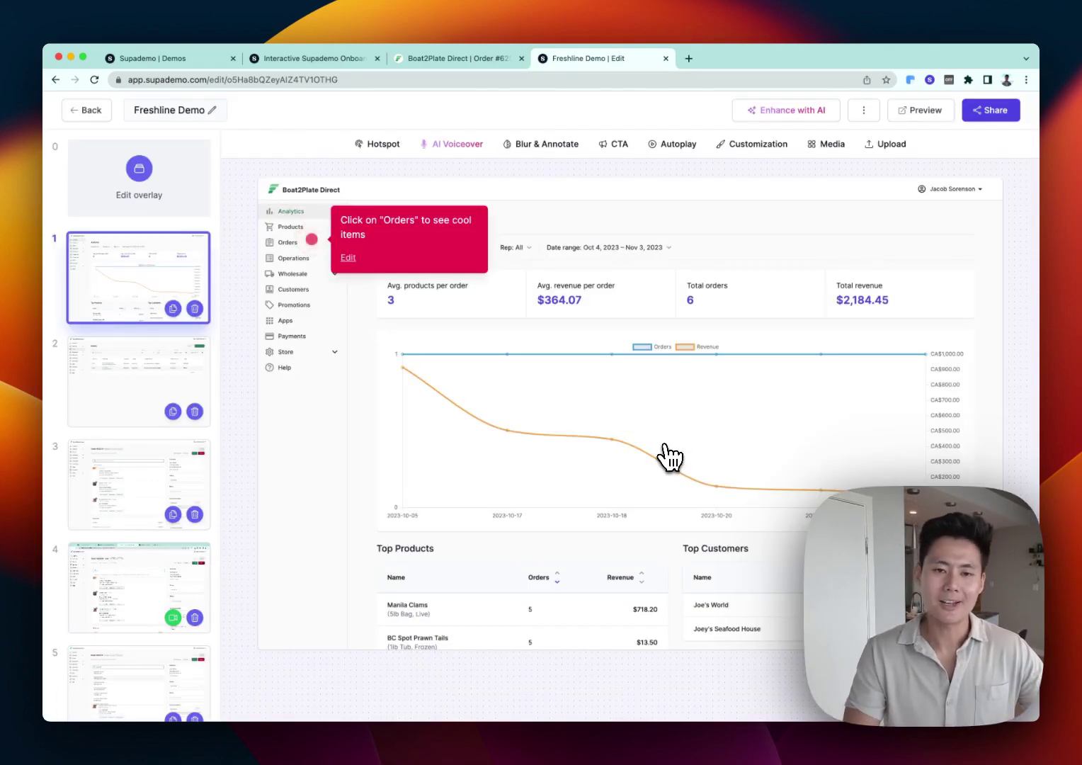
# Blur the average and total revenue values and draw a red arrow toward the average revenue card
pyautogui.click(560, 150)
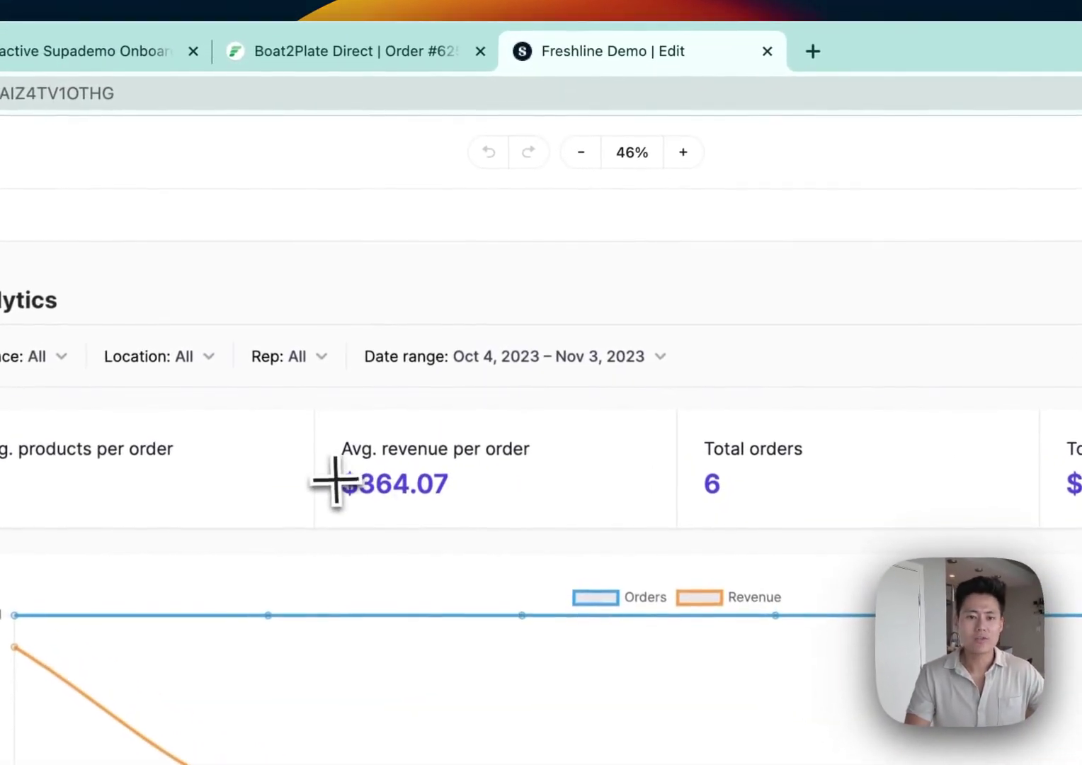
pyautogui.moveTo(324, 469); pyautogui.dragTo(545, 504)
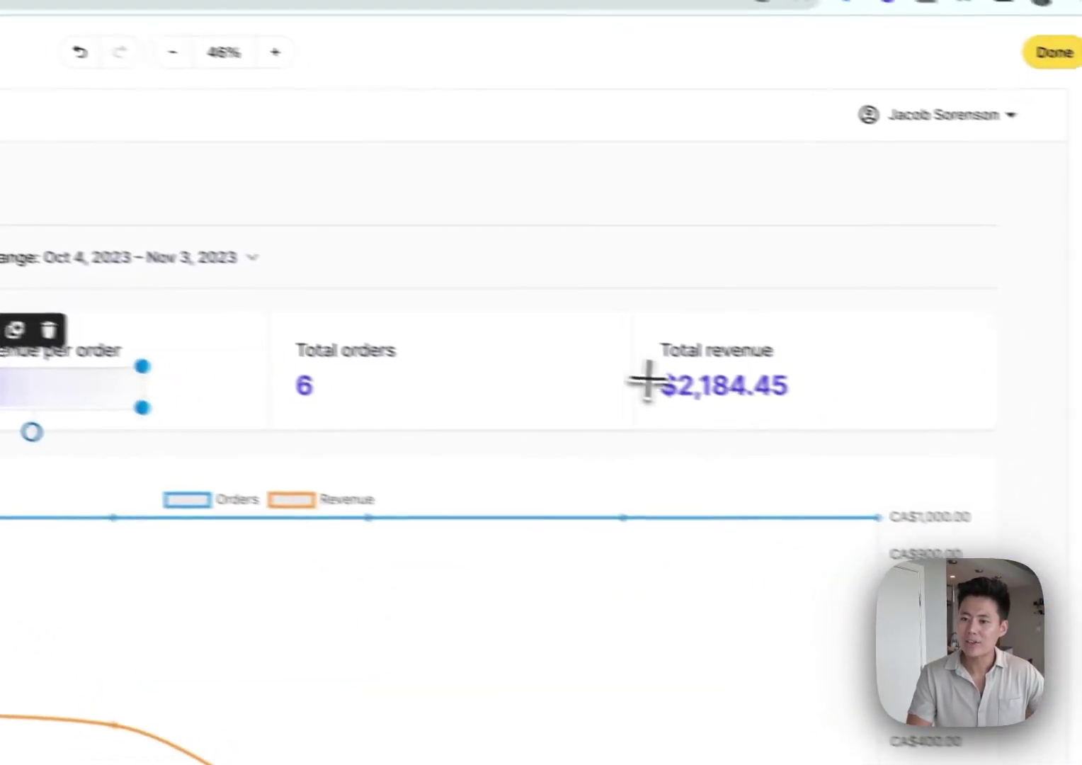
pyautogui.moveTo(647, 375); pyautogui.dragTo(824, 410)
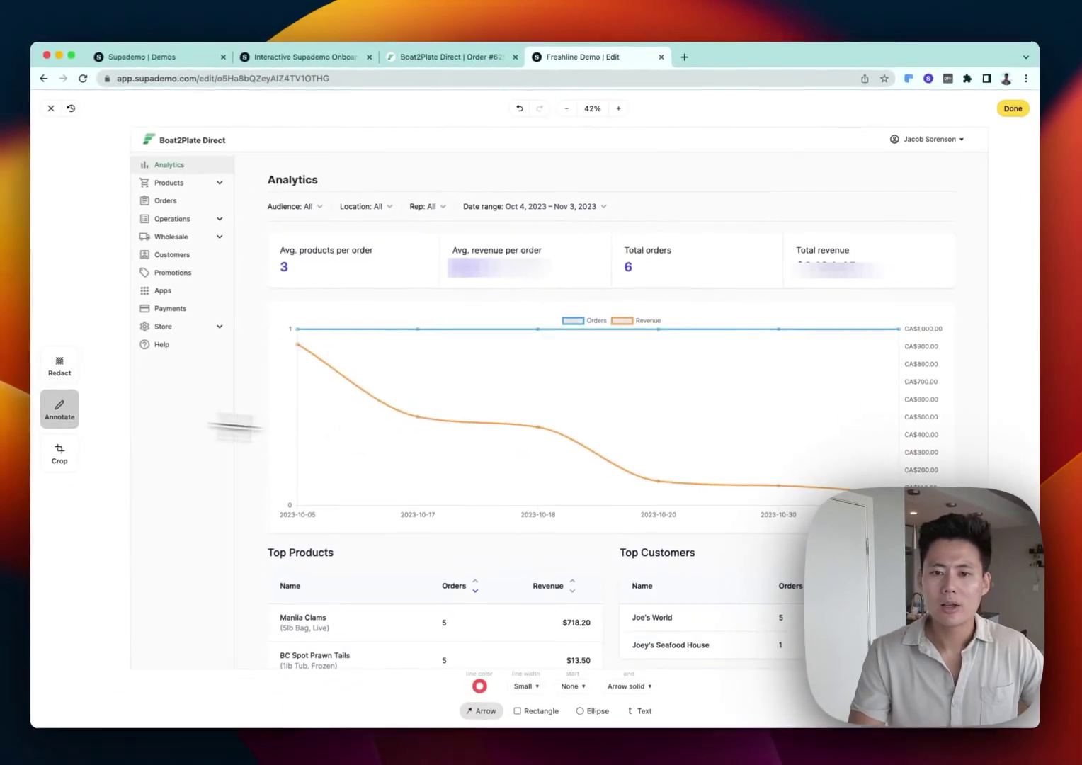
pyautogui.moveTo(520, 450); pyautogui.dragTo(477, 298)
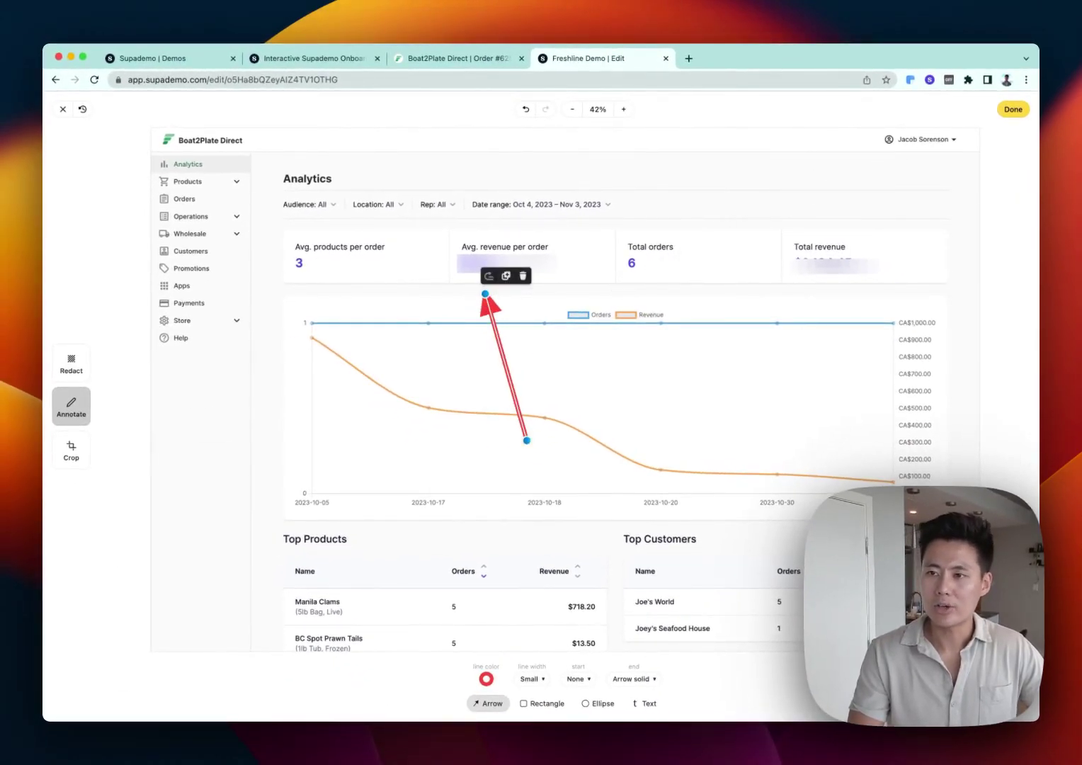
pyautogui.click(1013, 110)
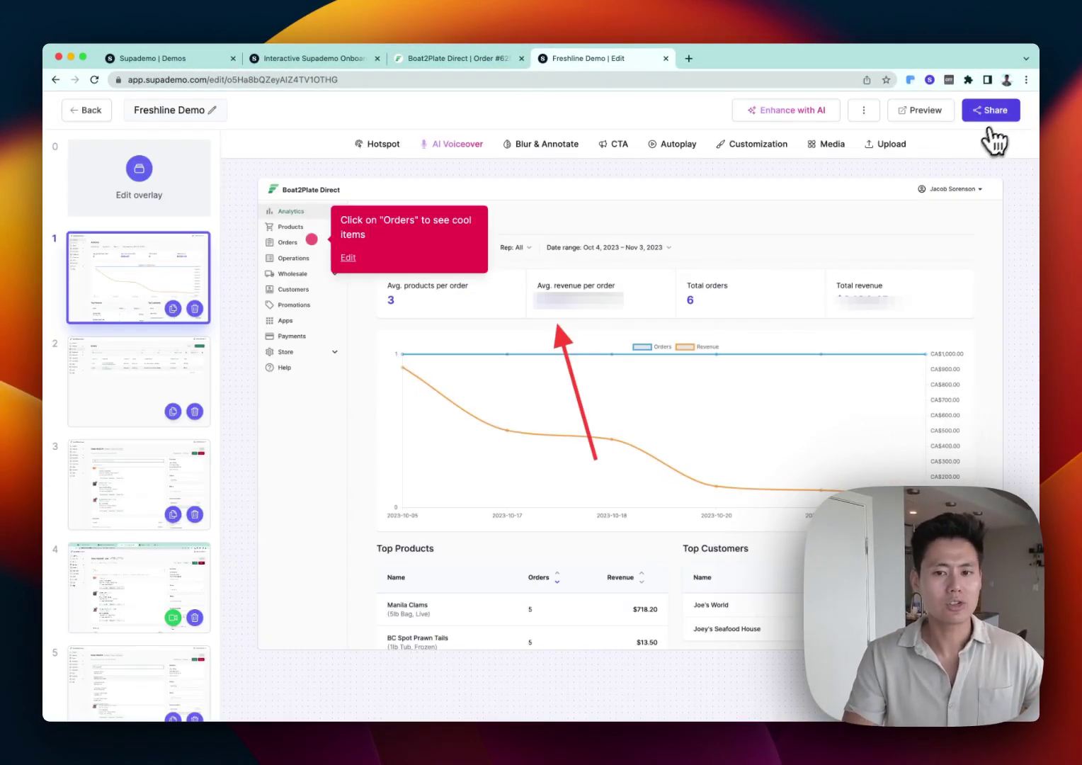
# Set the start overlay heading to welcome Jane, with an orange button background
pyautogui.click(615, 147)
pyautogui.click(336, 253)
pyautogui.click(344, 371)
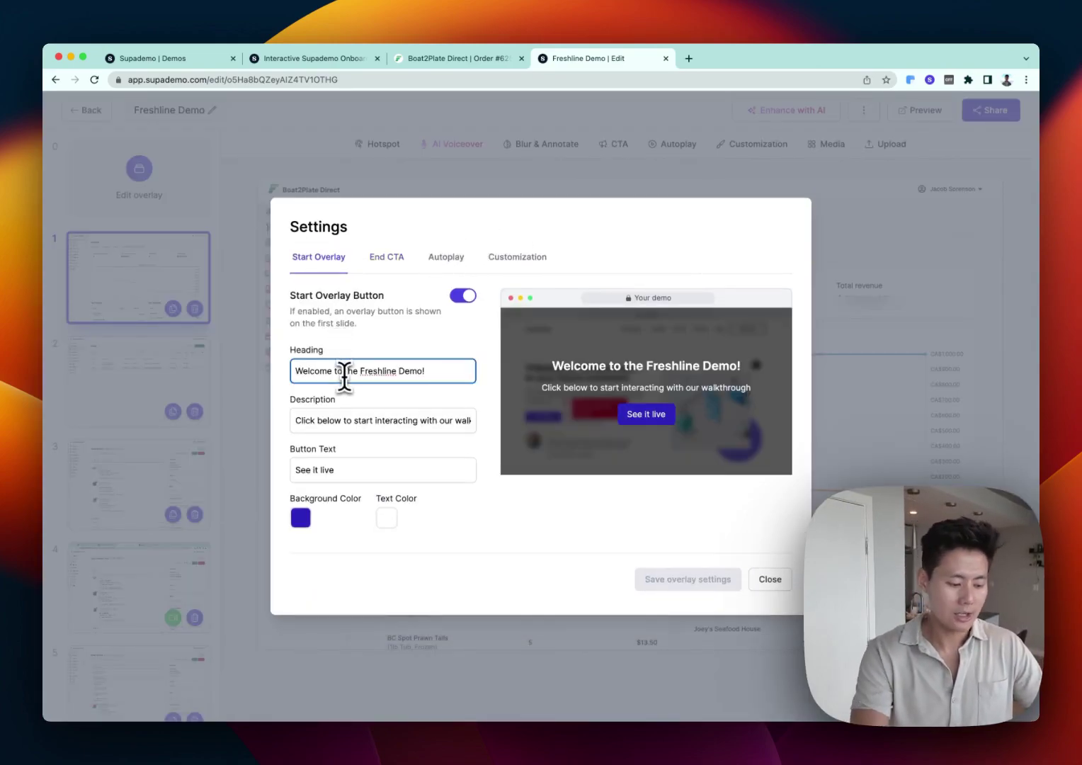
pyautogui.tripleClick(344, 371)
pyautogui.write('WE')
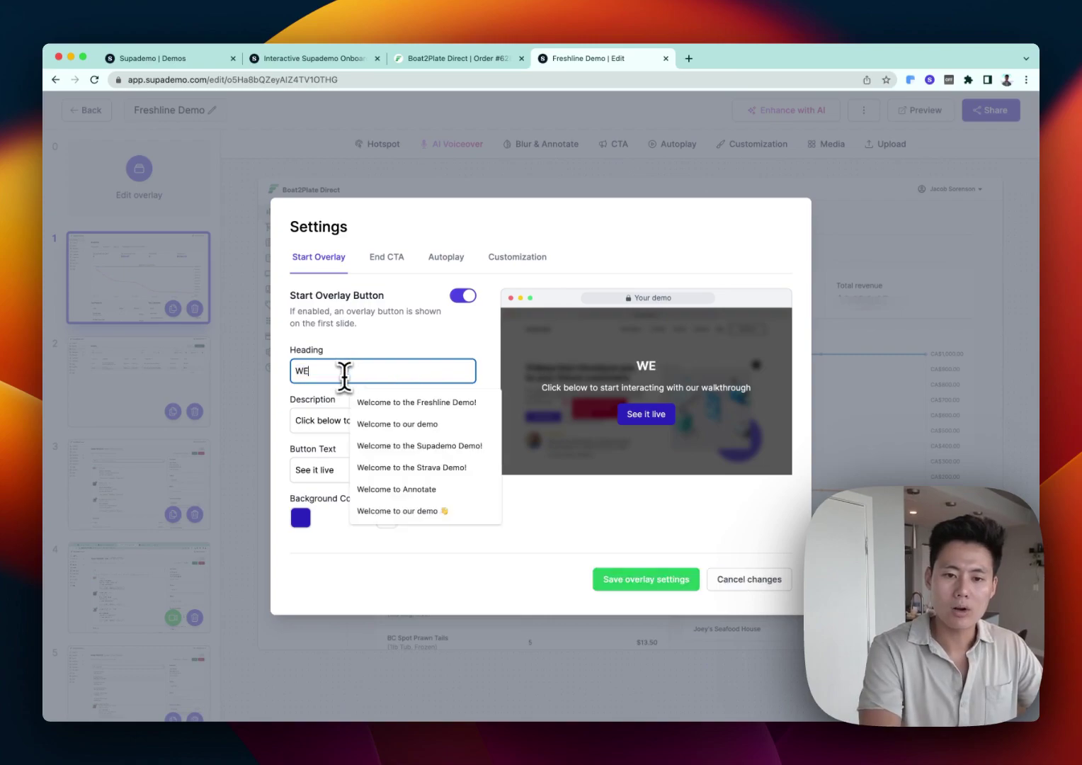
pyautogui.write(' Jane')
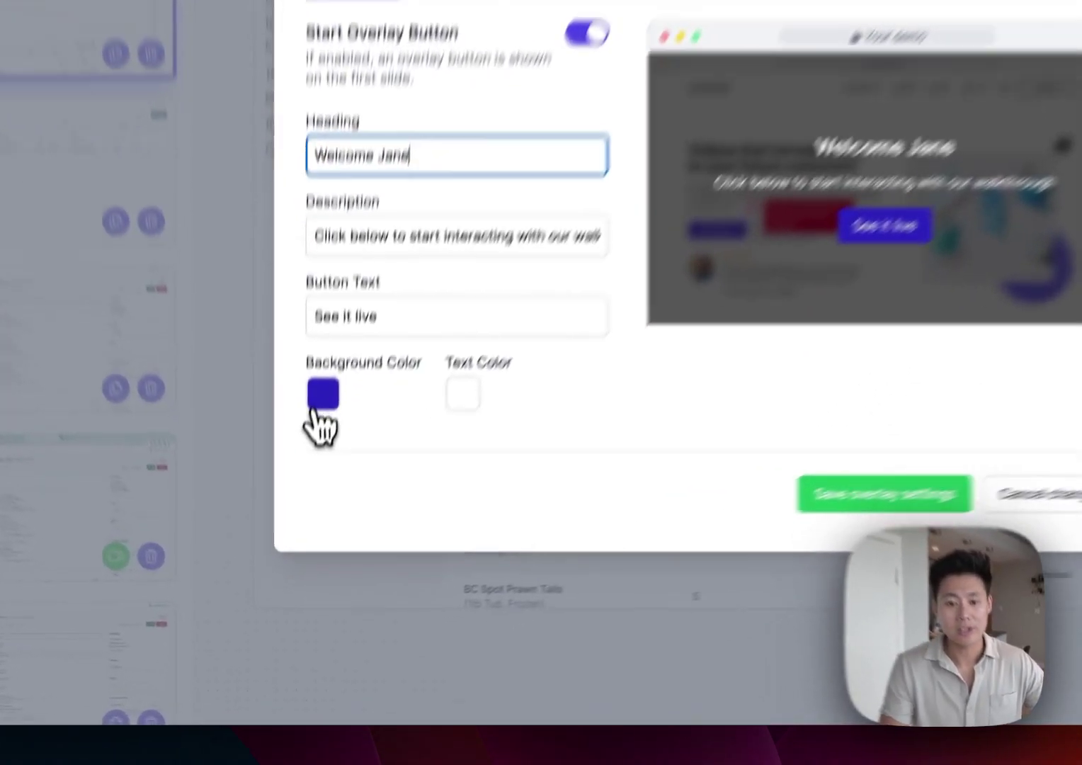
pyautogui.click(300, 517)
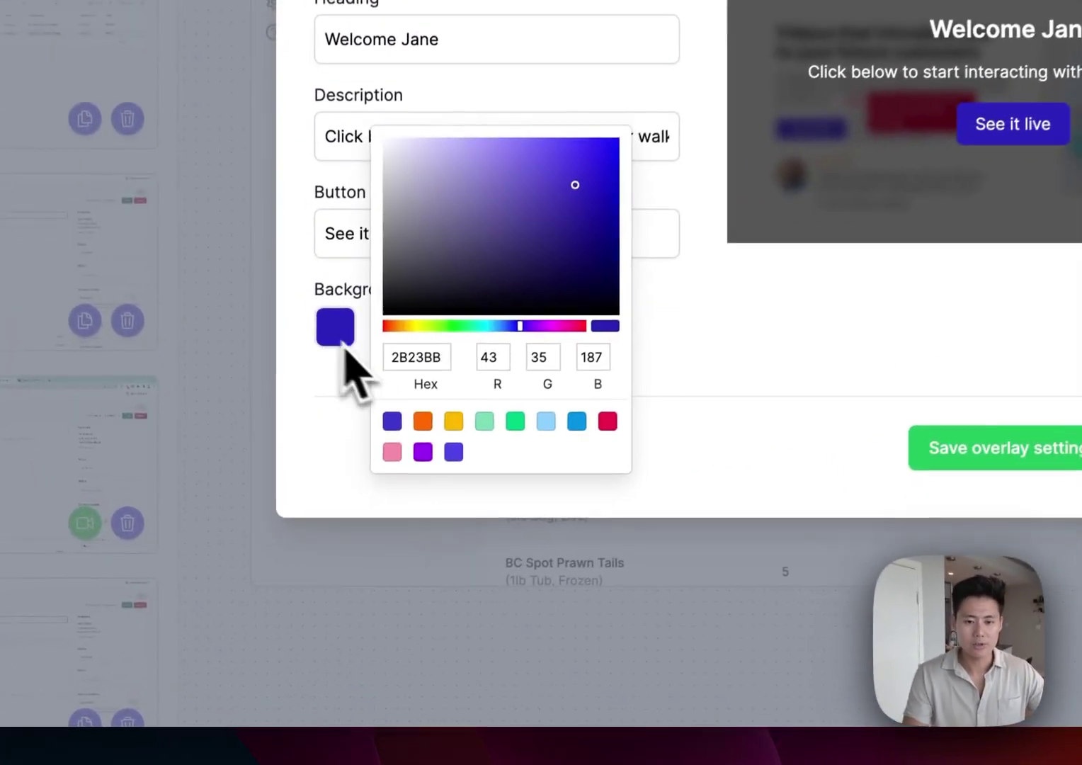
pyautogui.click(425, 415)
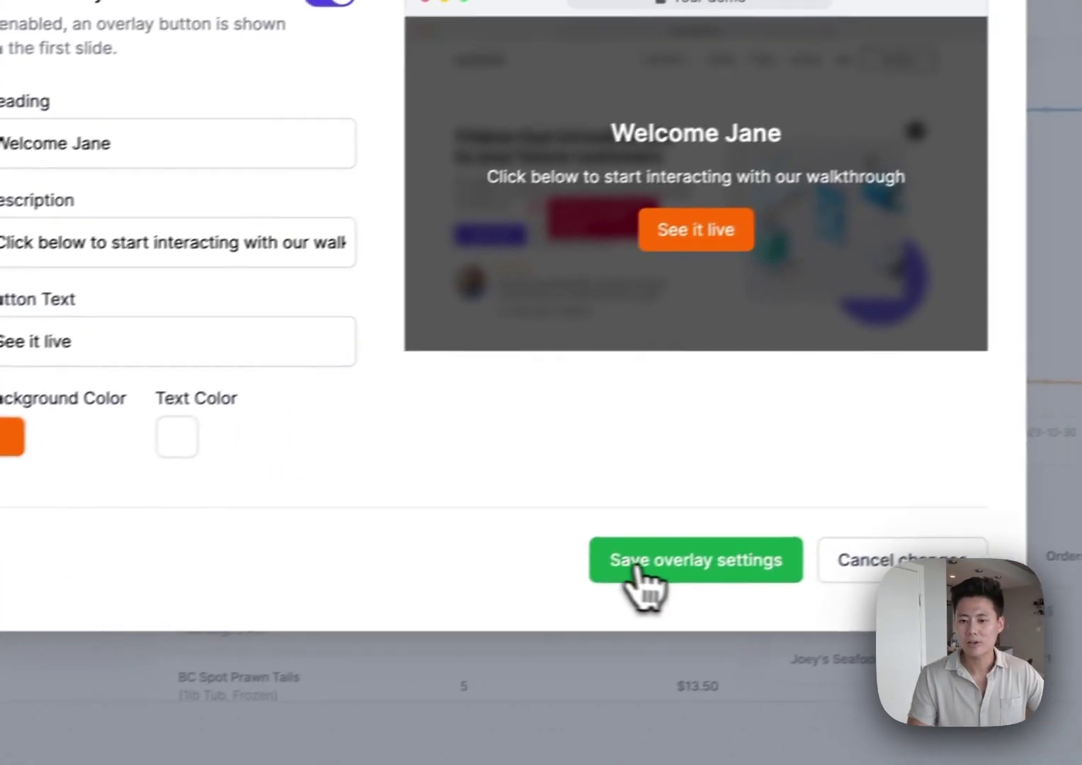
pyautogui.click(1005, 443)
# Change the end CTA heading to 'Book a sales call with onboarding'
pyautogui.click(402, 244)
pyautogui.tripleClick(421, 393)
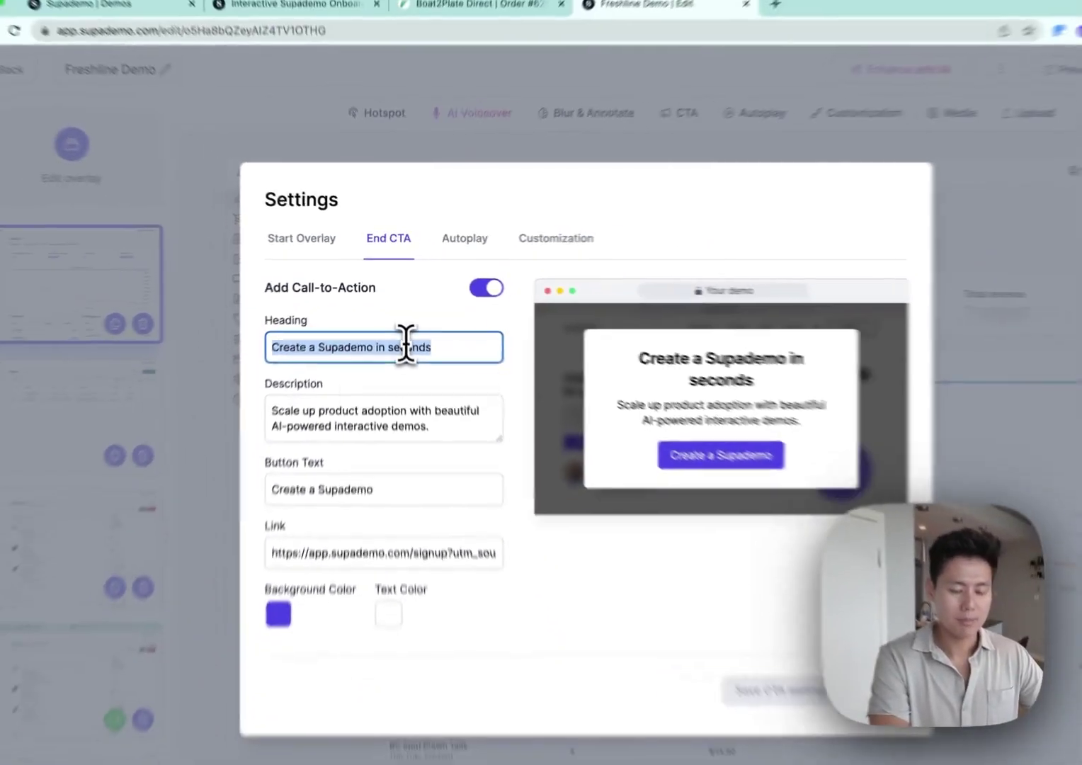
pyautogui.write('Book a sales call ')
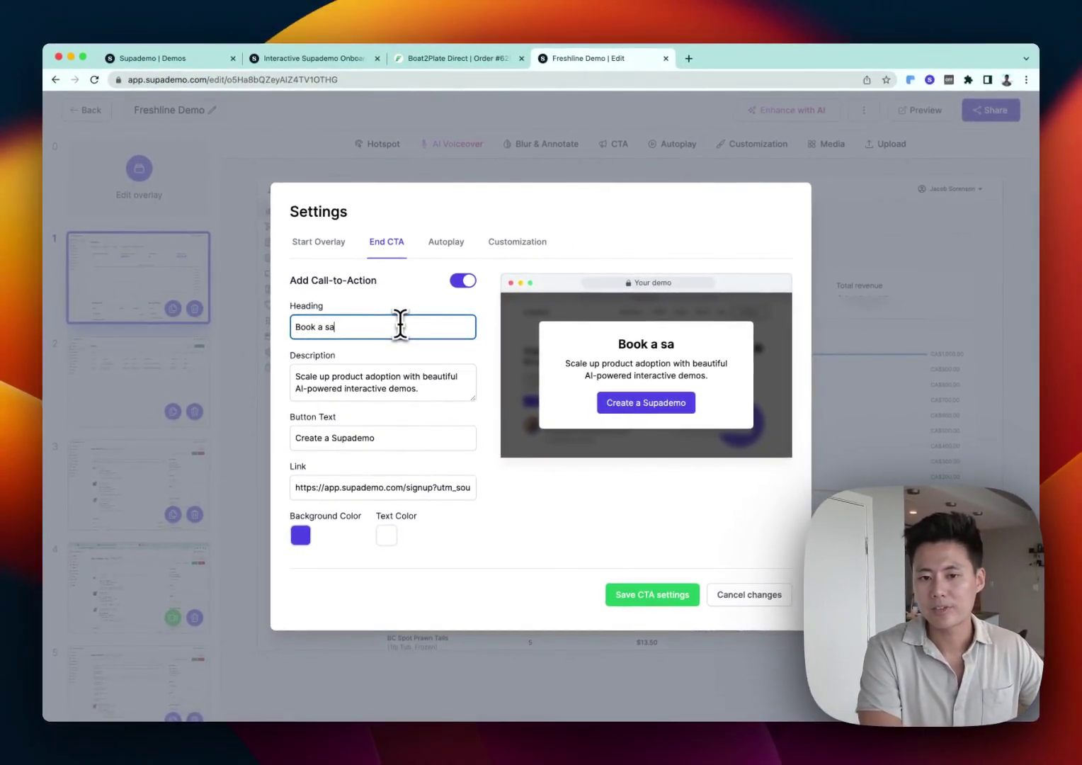
pyautogui.write('with ')
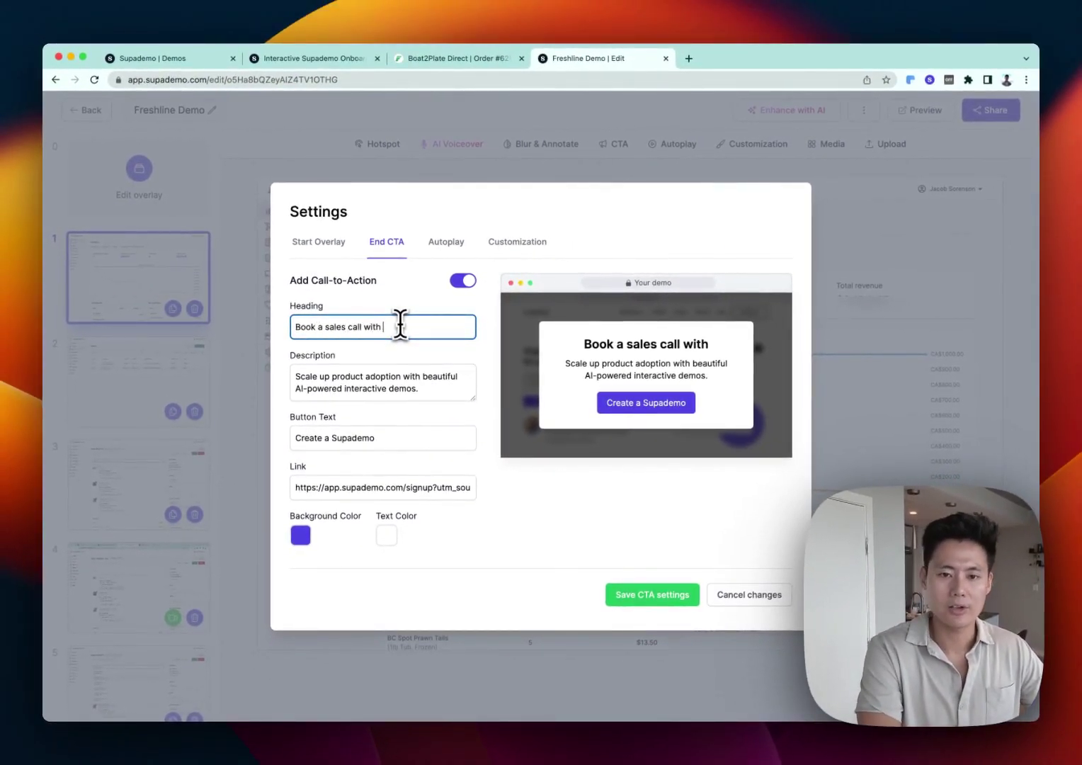
pyautogui.write('onboarding')
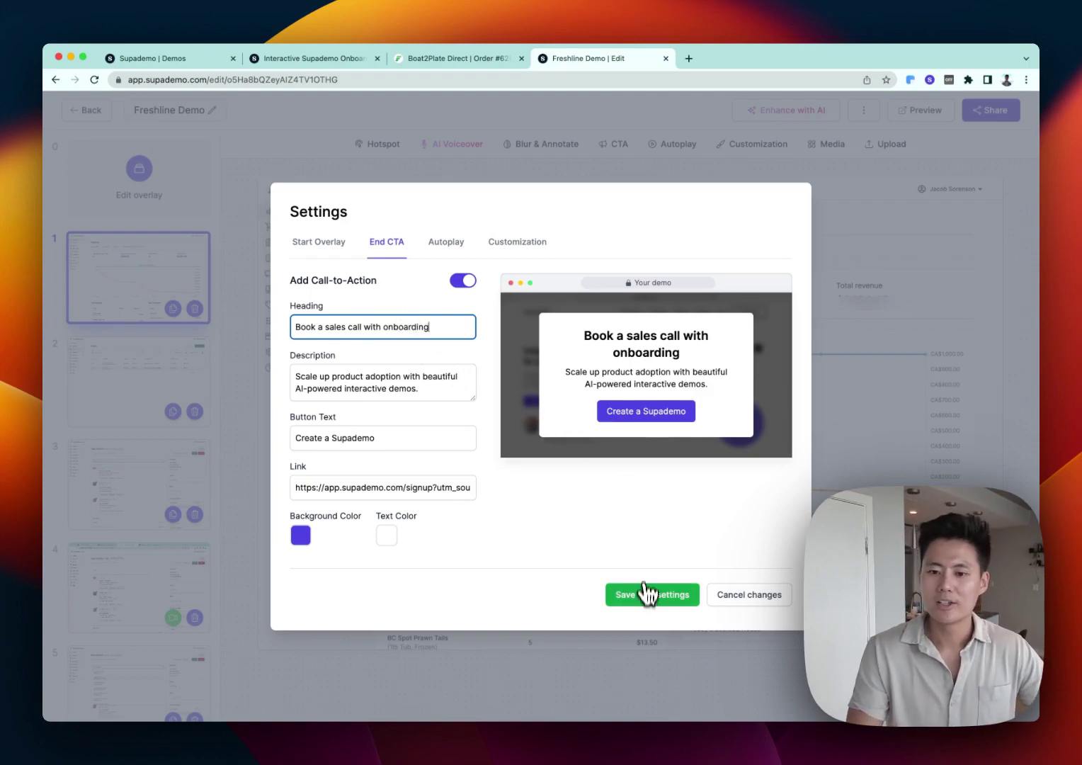
pyautogui.click(646, 593)
# Enable a dark browser bar and 70% hotspot transparency, then save the customization settings
pyautogui.click(446, 242)
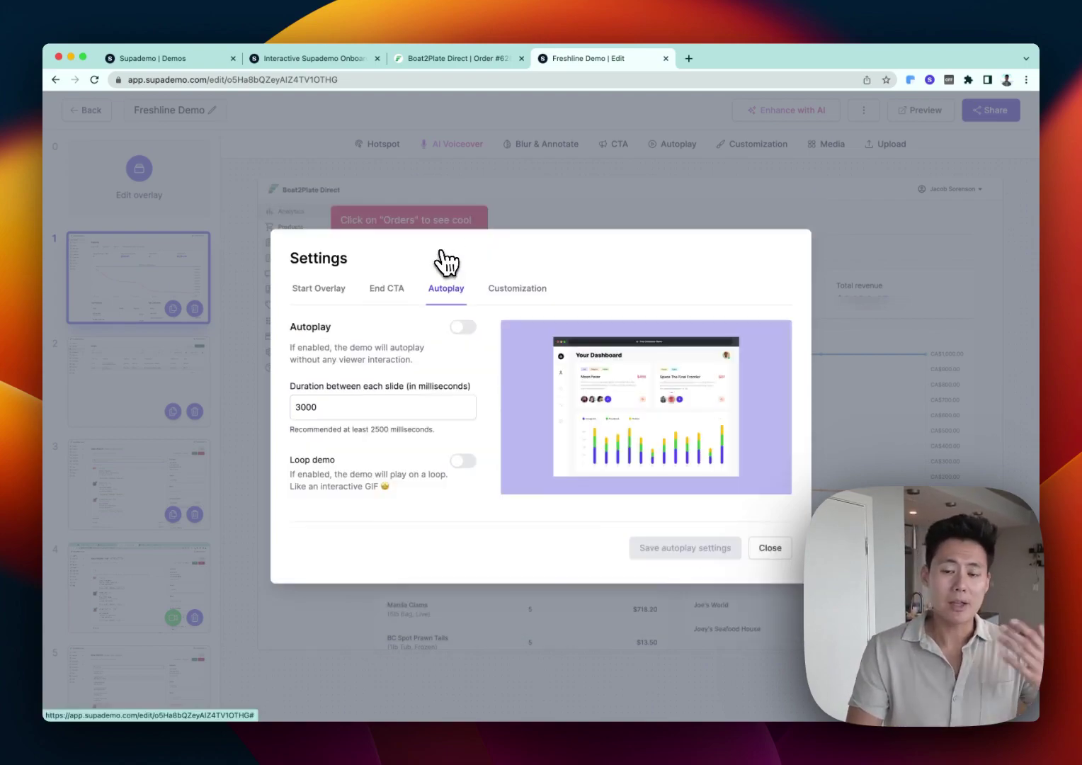
pyautogui.click(499, 290)
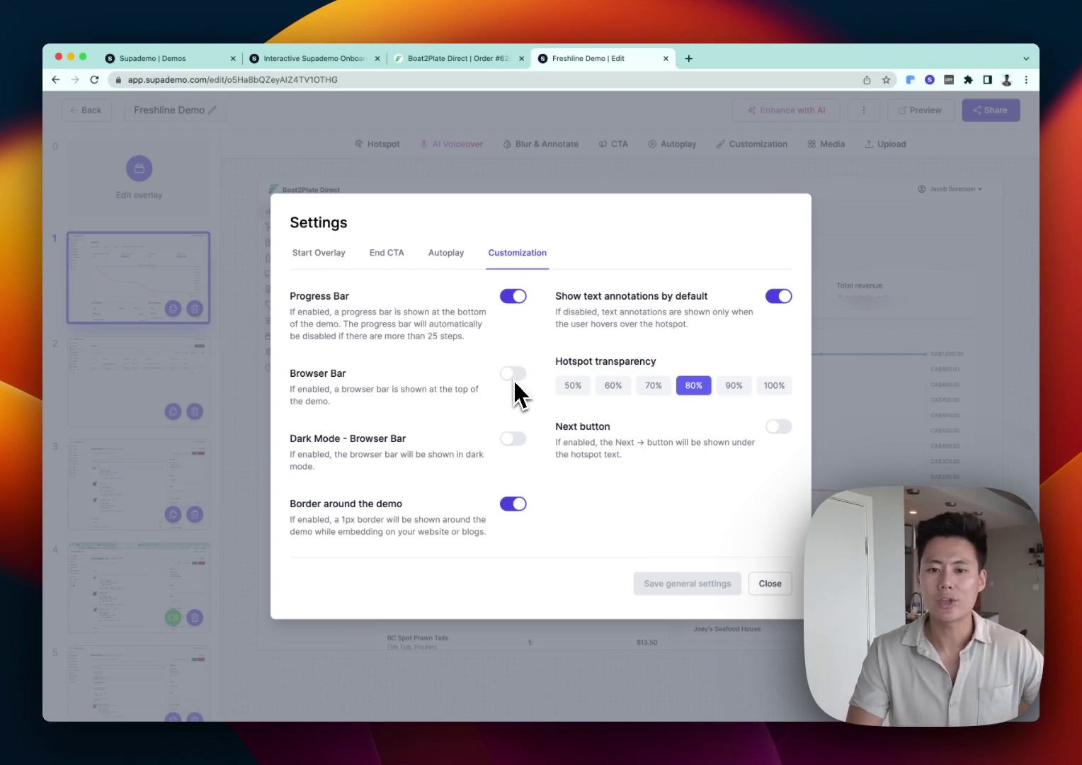
pyautogui.click(513, 373)
pyautogui.click(513, 438)
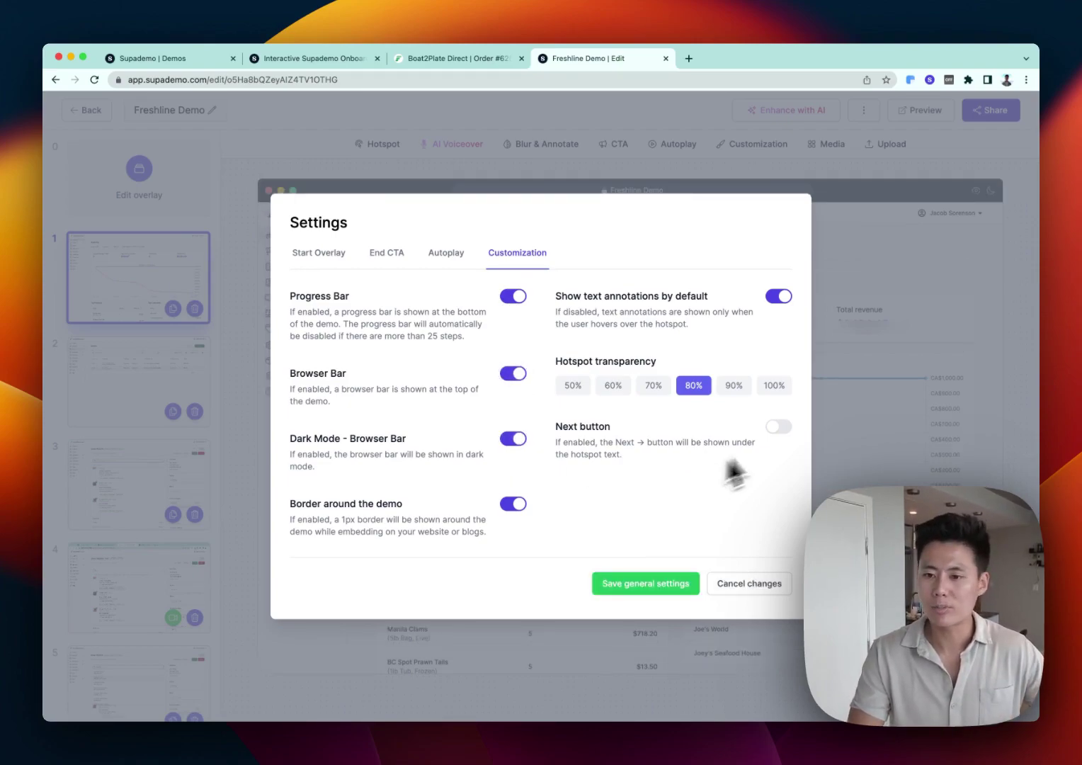
pyautogui.click(653, 385)
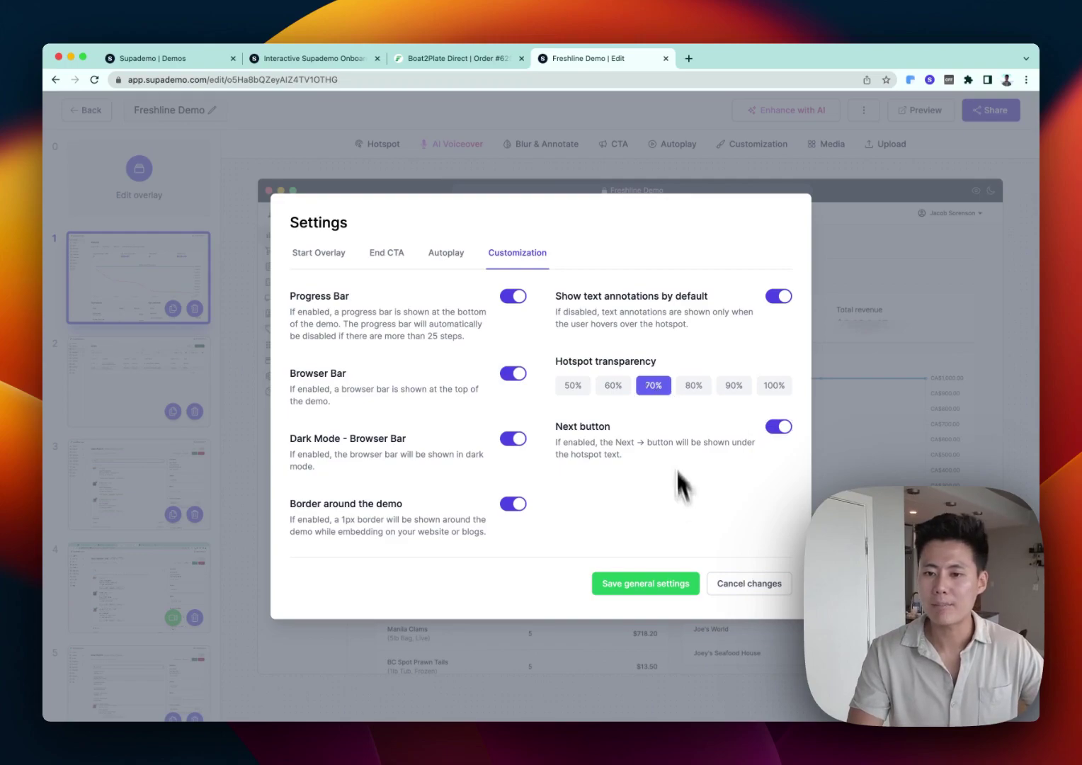
pyautogui.click(657, 584)
pyautogui.click(769, 585)
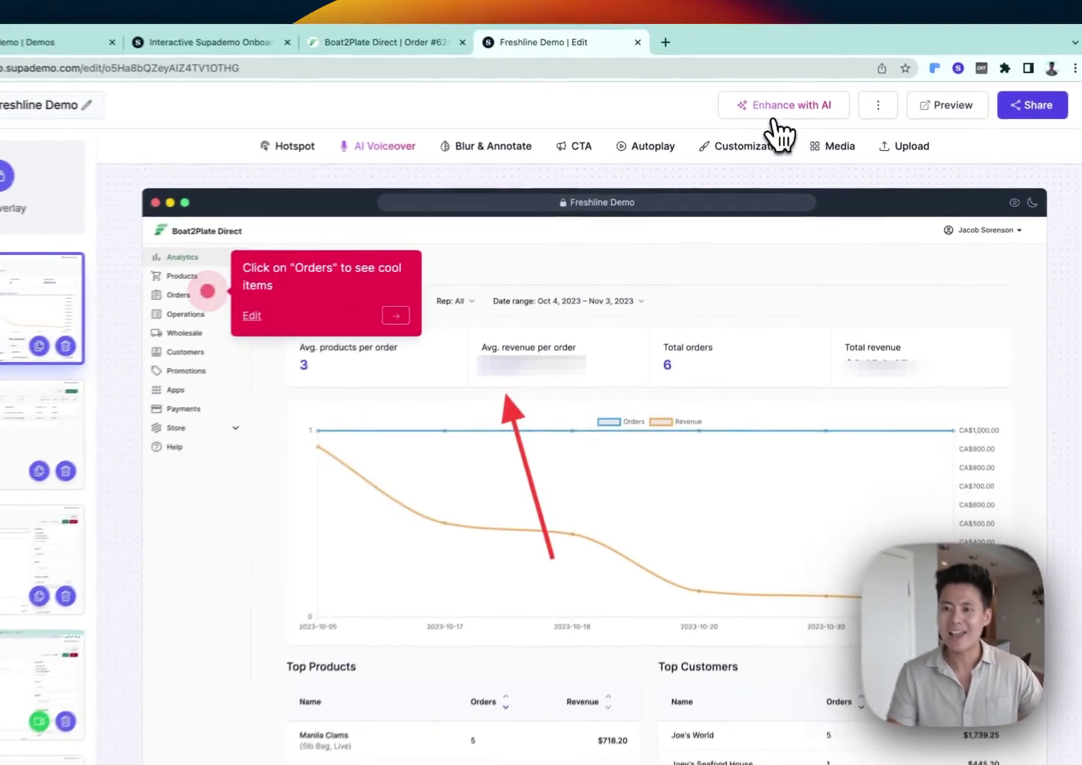
# Enhance the text with AI as a How-to Guide, retitling it 'How to add items to an order on Freshline'
pyautogui.click(775, 118)
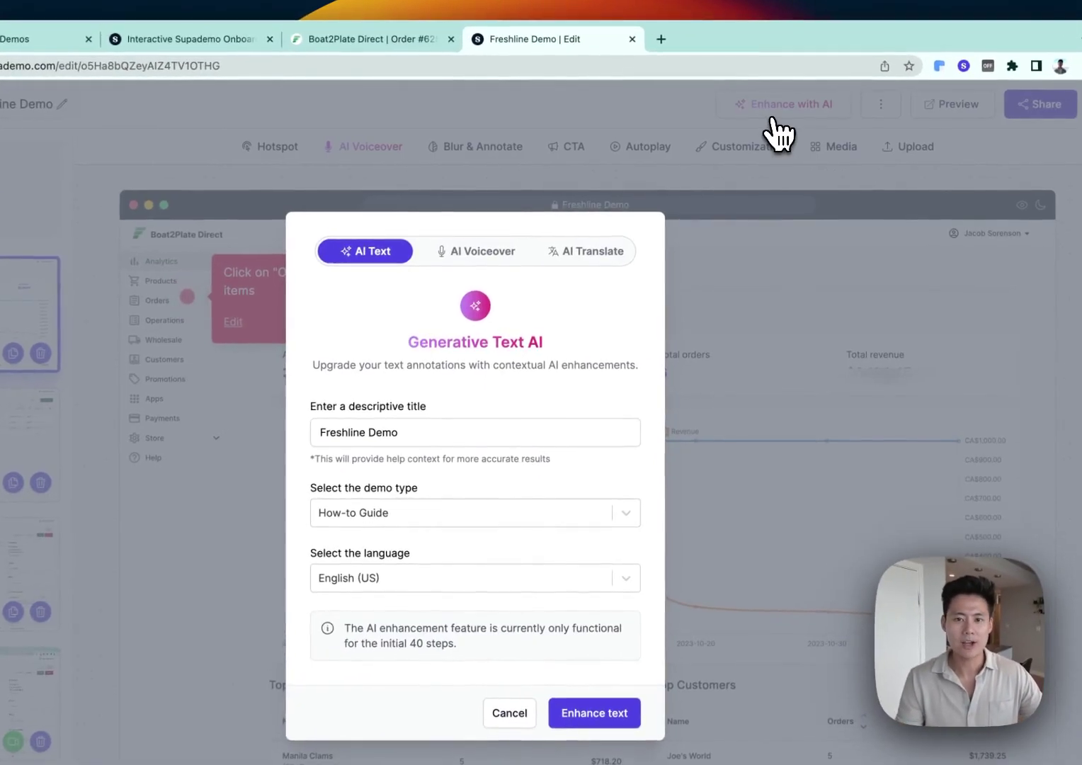
pyautogui.click(521, 432)
pyautogui.tripleClick(520, 432)
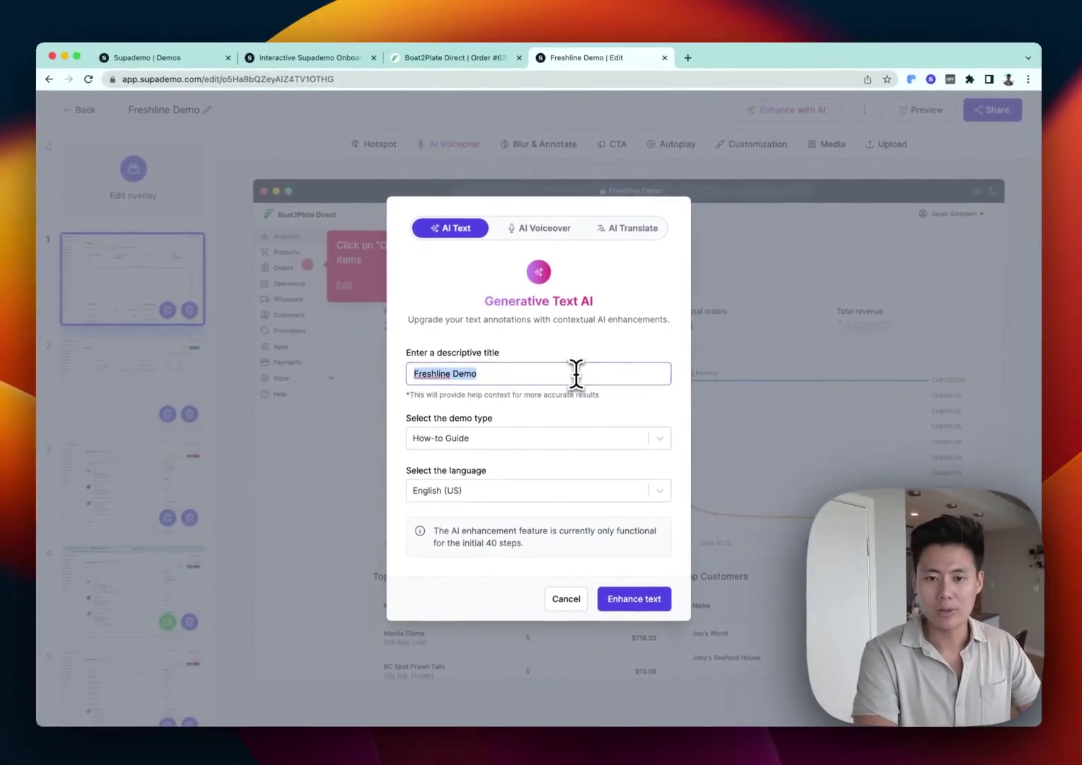
pyautogui.press('BackSpace')
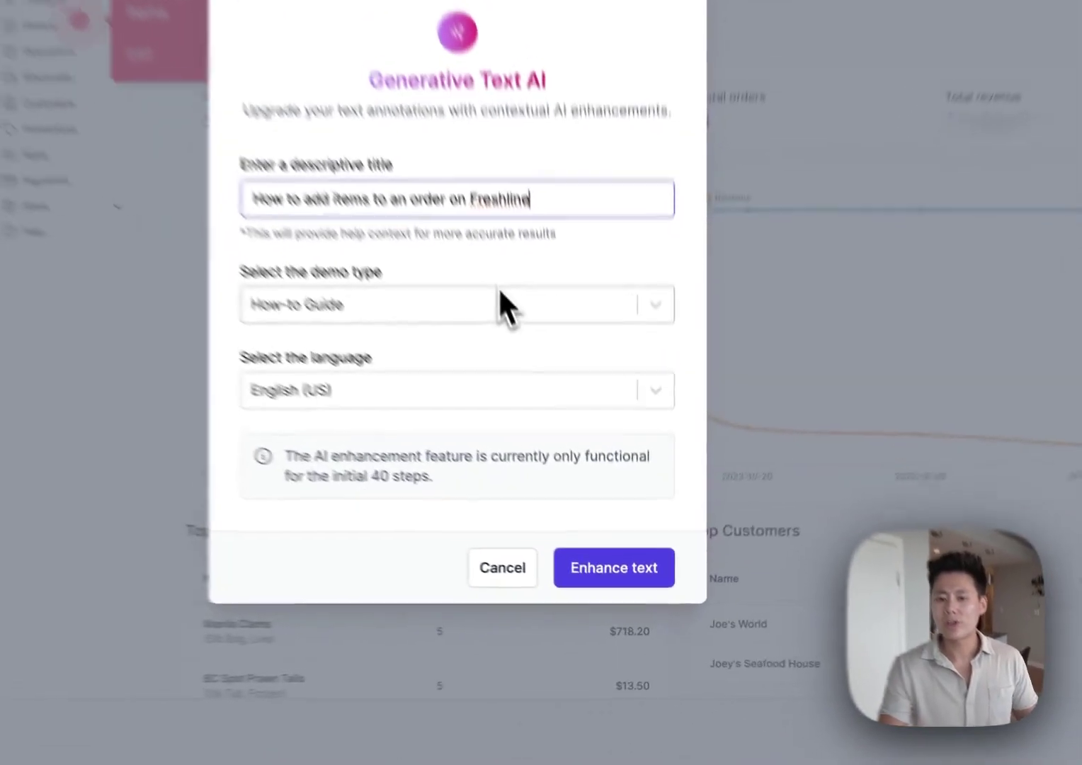
pyautogui.click(565, 436)
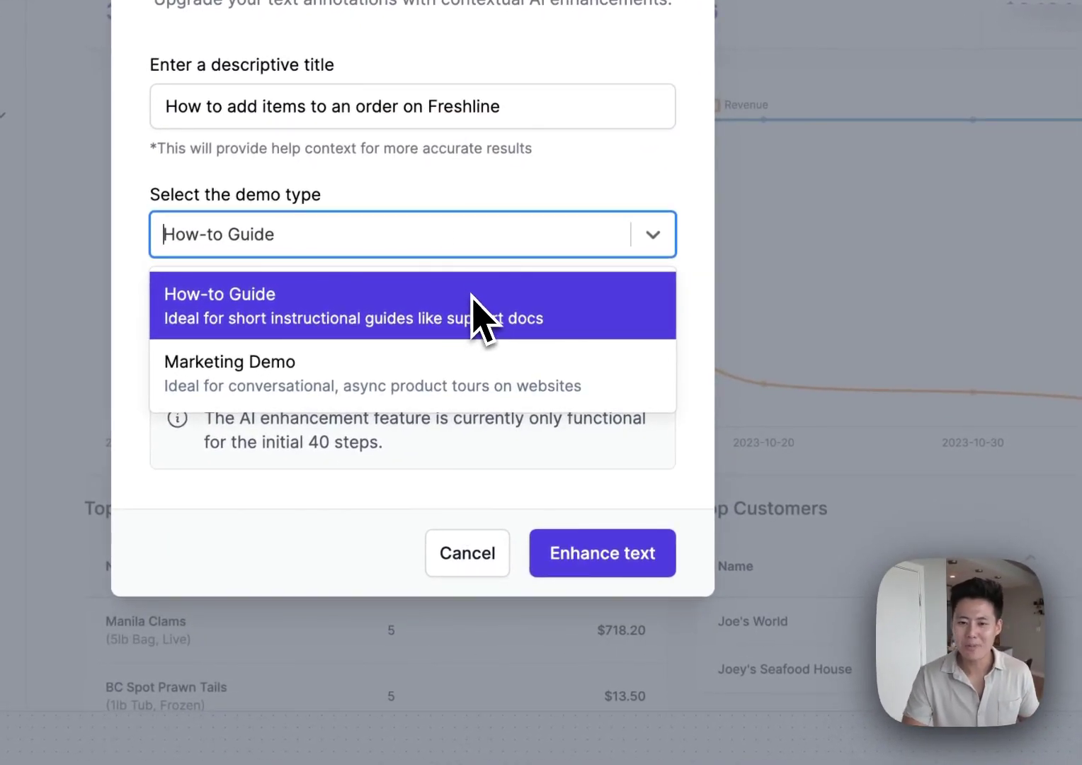
pyautogui.click(476, 309)
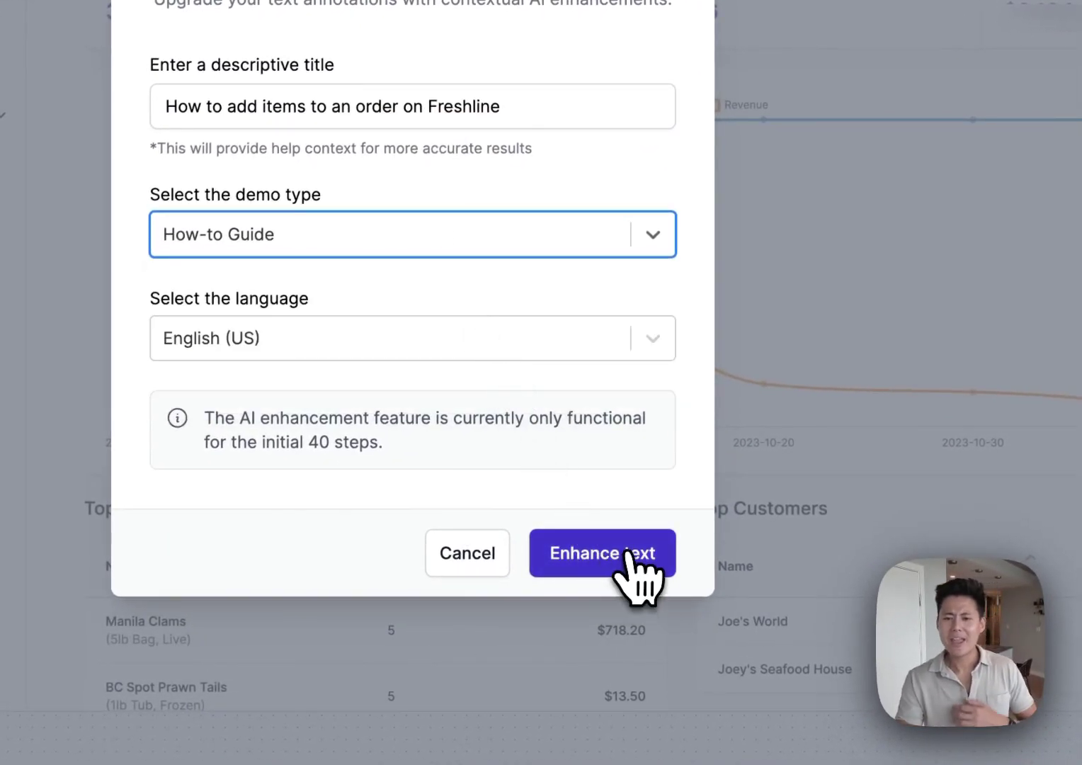
pyautogui.click(633, 574)
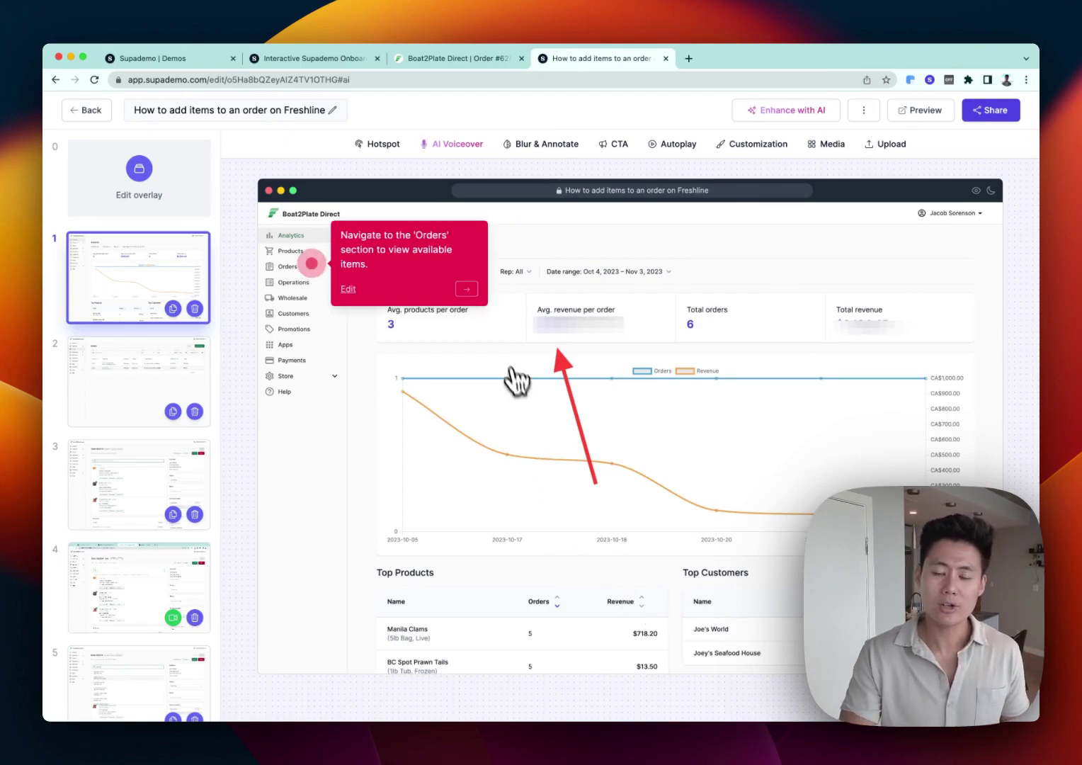
# Add an AI voiceover to the demo using the default Stephen - US voice
pyautogui.click(771, 112)
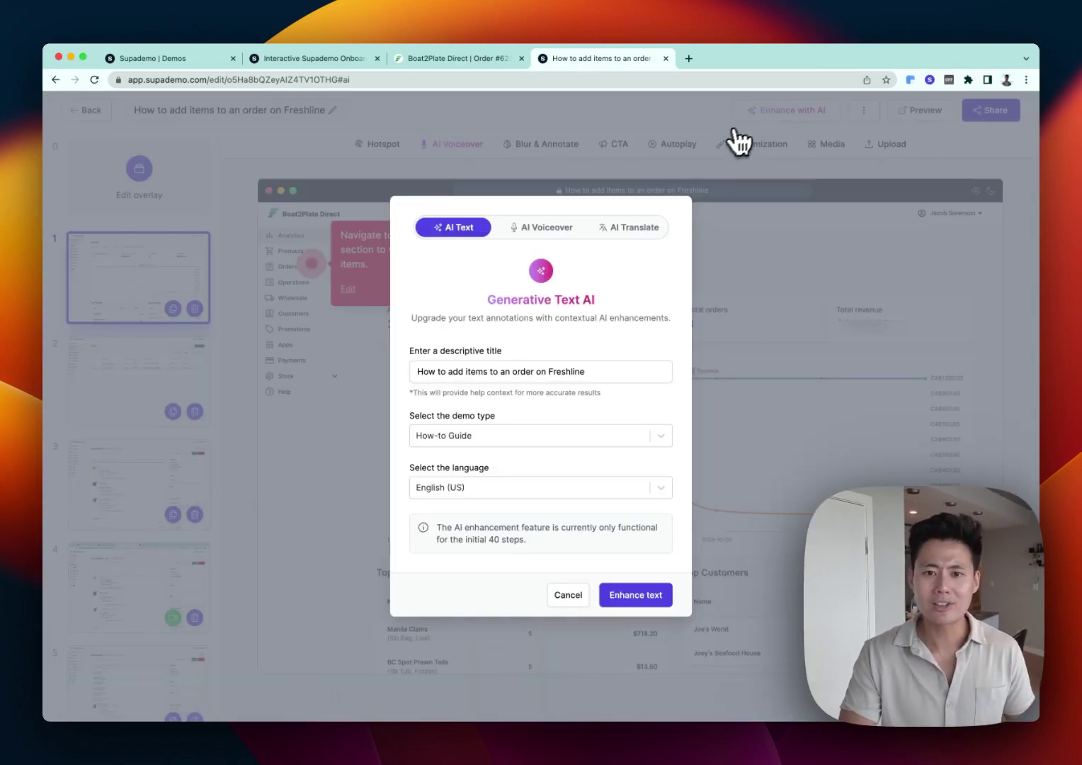
pyautogui.click(544, 228)
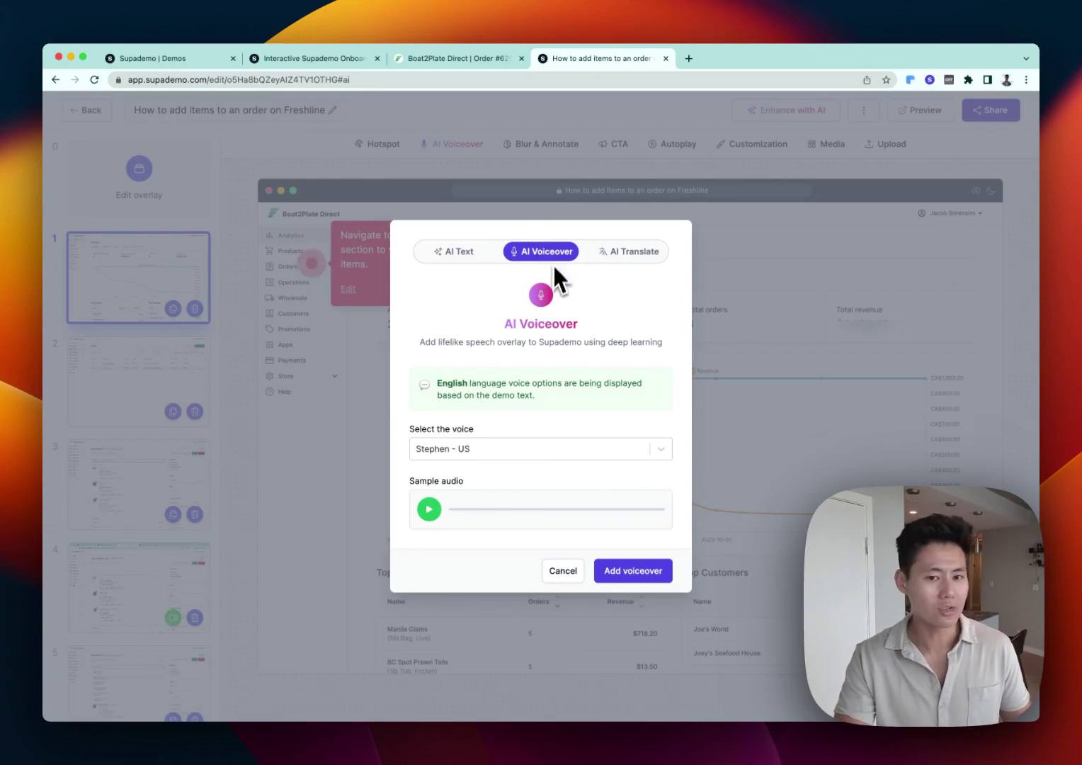
pyautogui.click(538, 449)
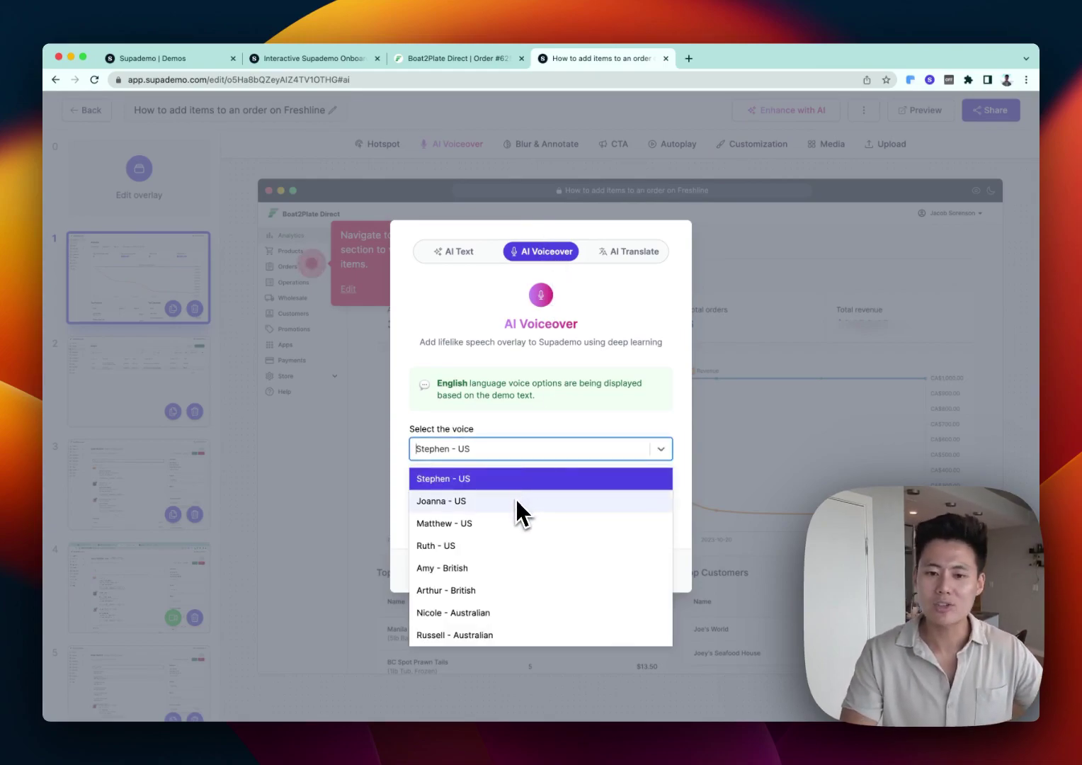
pyautogui.click(520, 479)
pyautogui.click(641, 574)
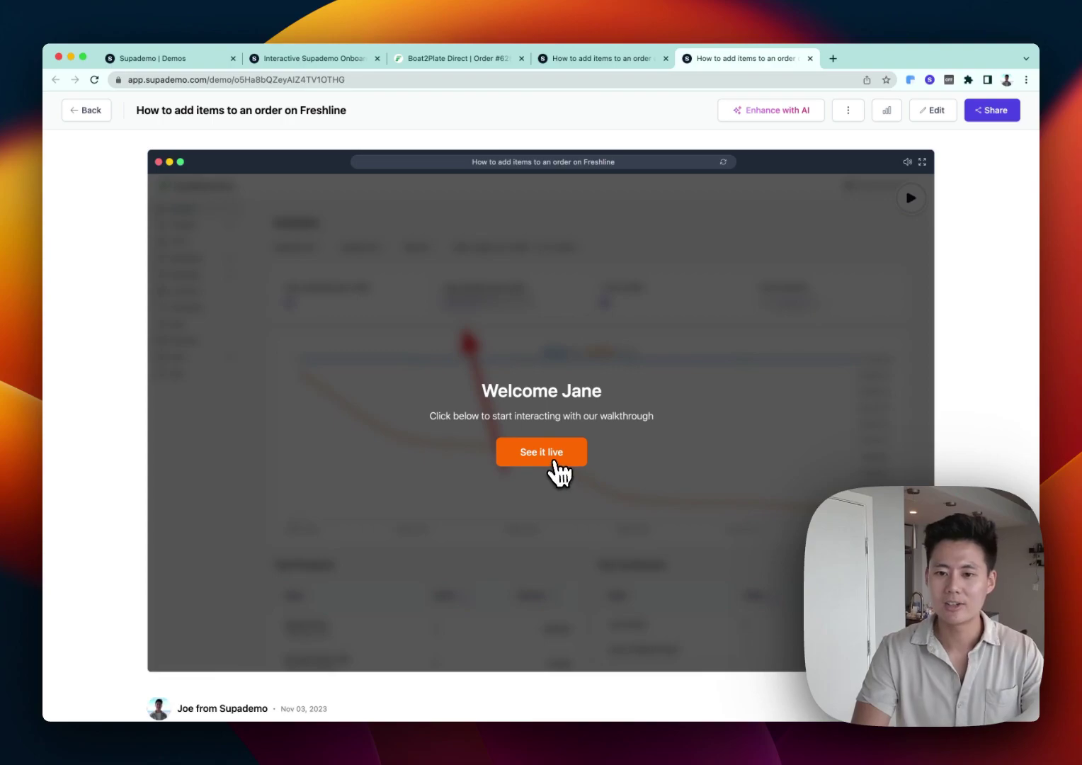
# Play the demo past the Jane welcome overlay and first tooltip, then return to editing
pyautogui.click(558, 463)
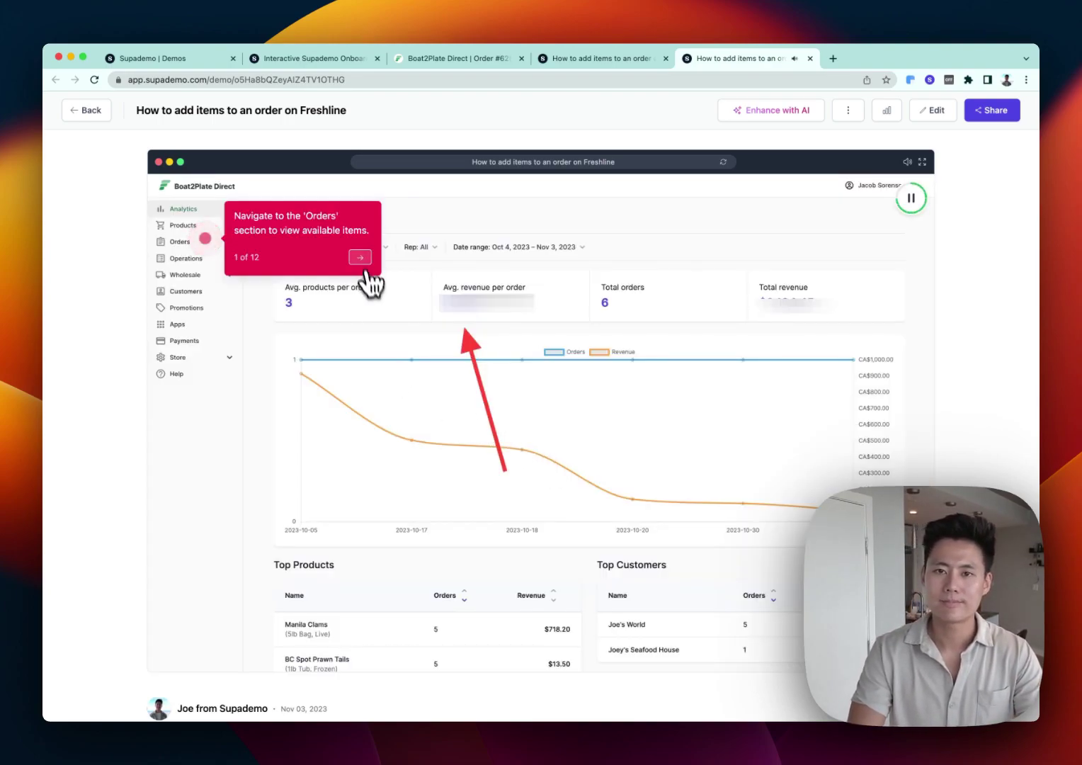
pyautogui.click(361, 258)
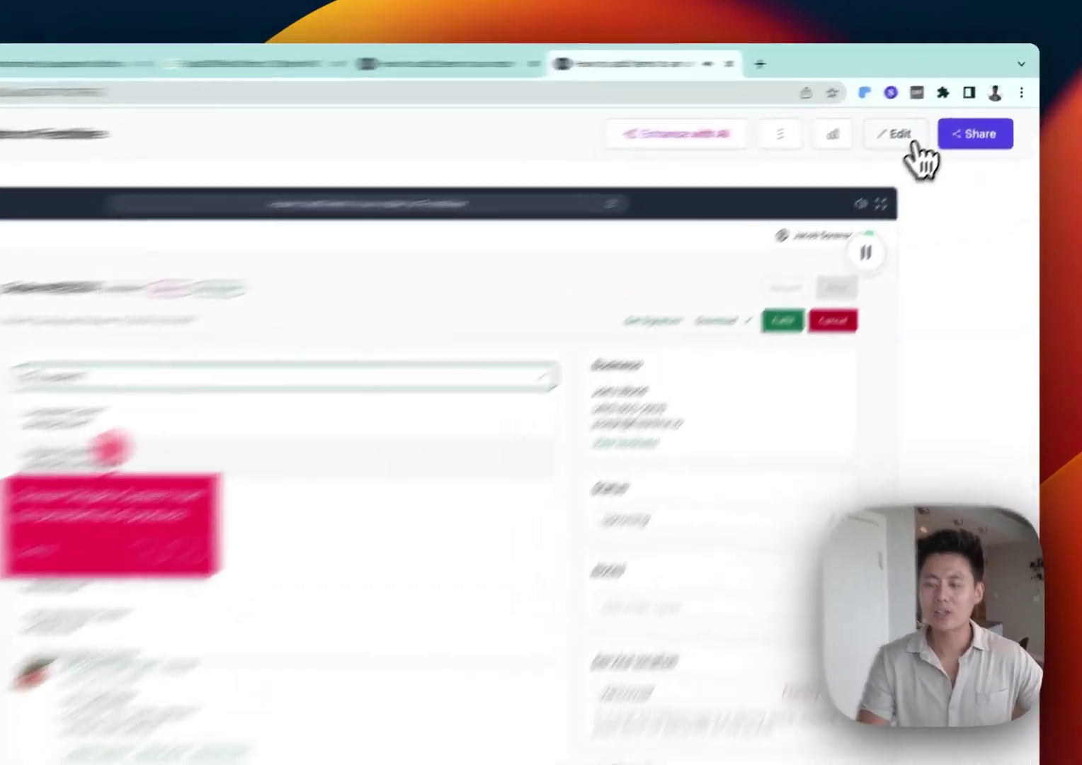
pyautogui.click(948, 118)
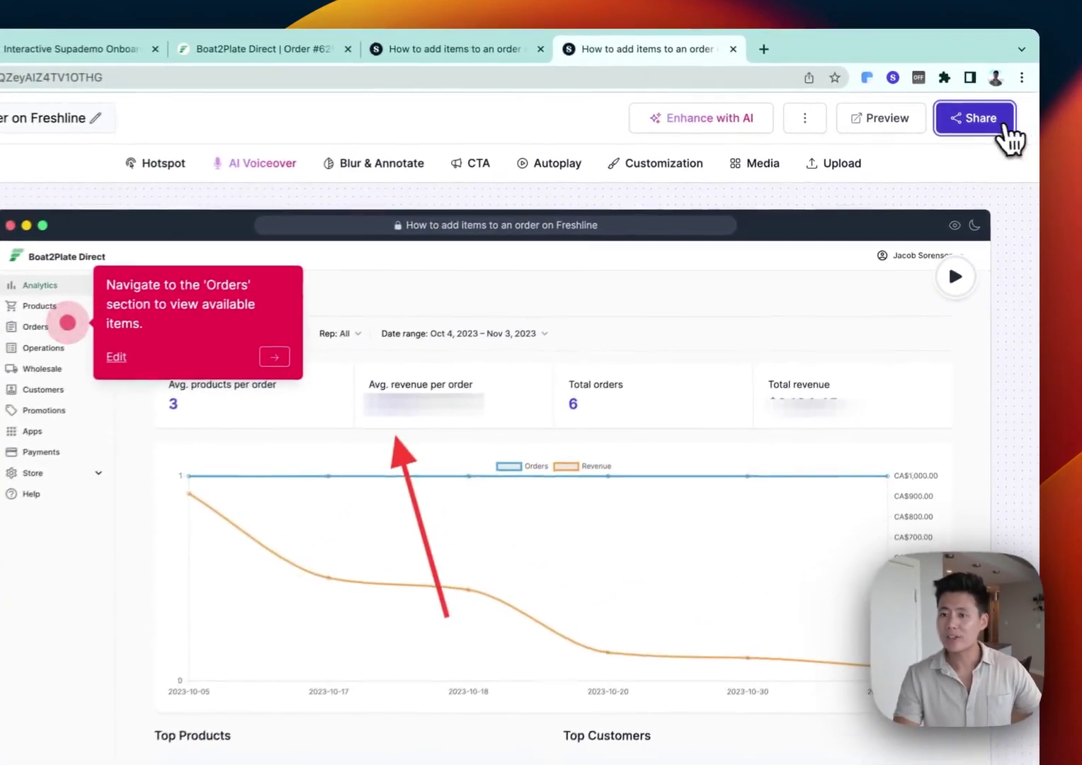
# Copy the demo's public share link and its website embed code
pyautogui.click(1005, 129)
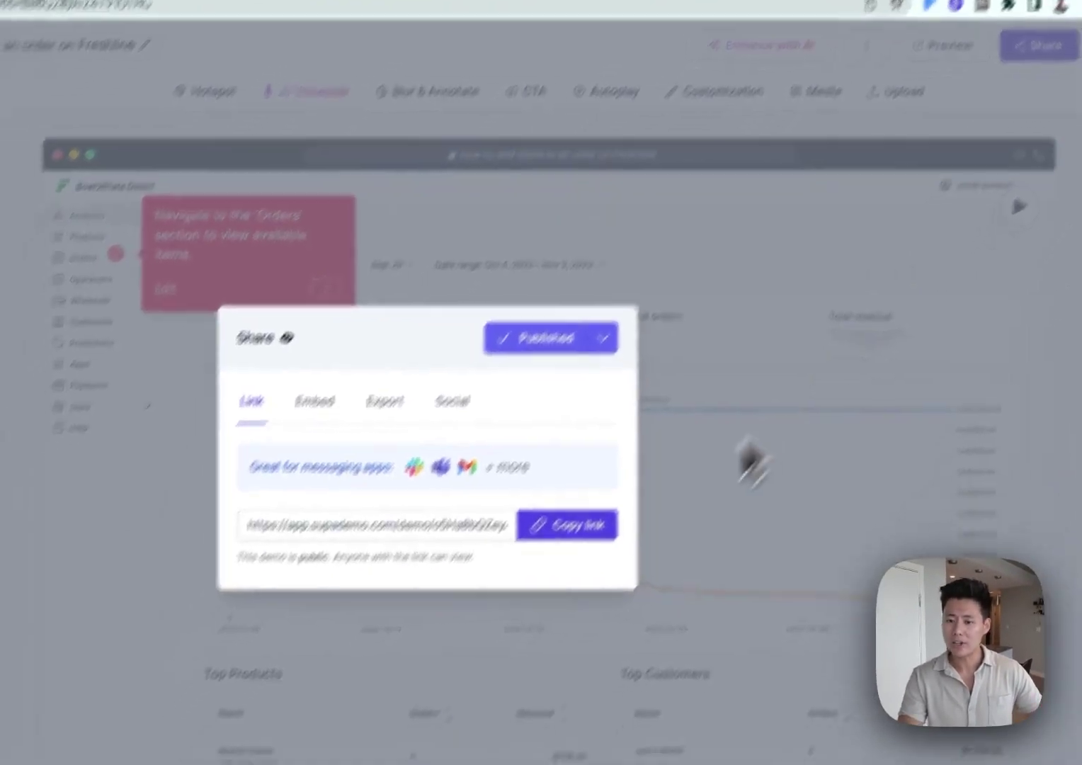
pyautogui.click(643, 443)
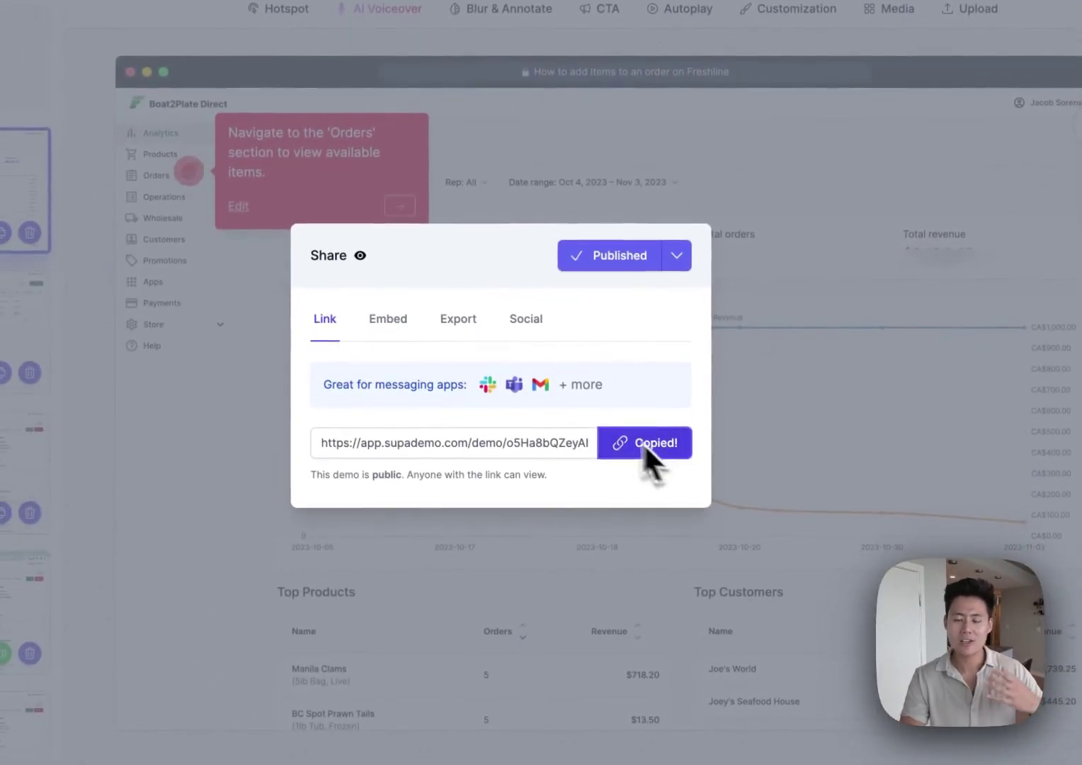
pyautogui.click(391, 320)
pyautogui.click(435, 528)
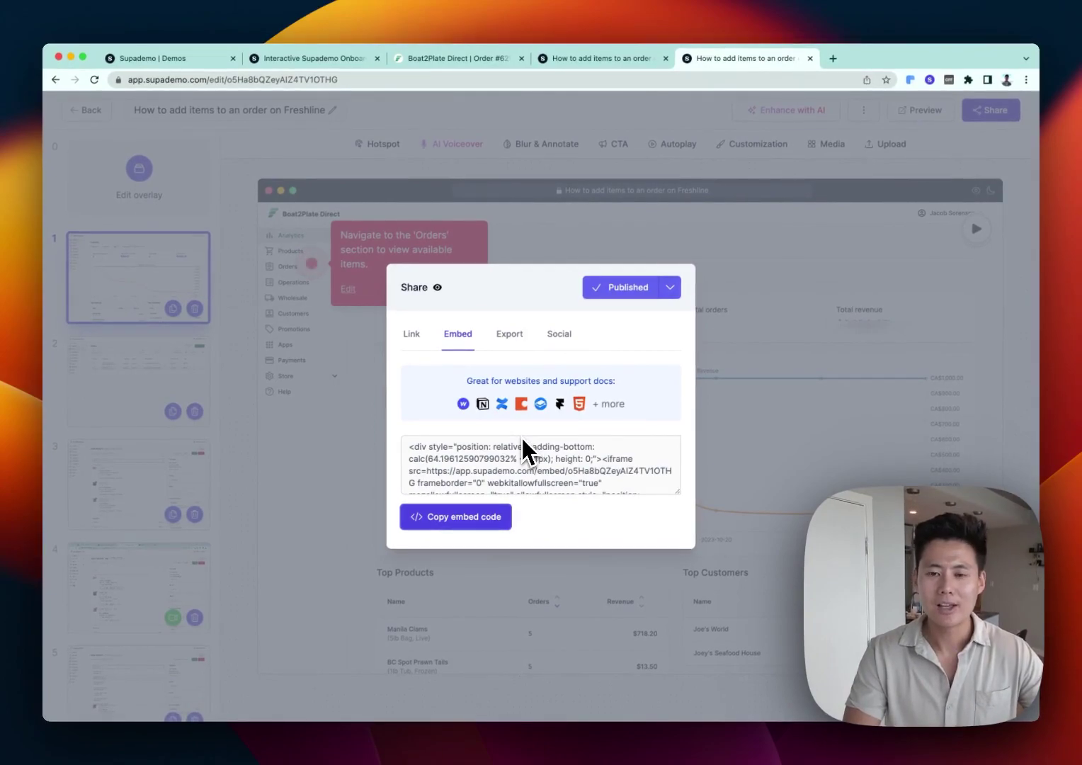
pyautogui.click(716, 352)
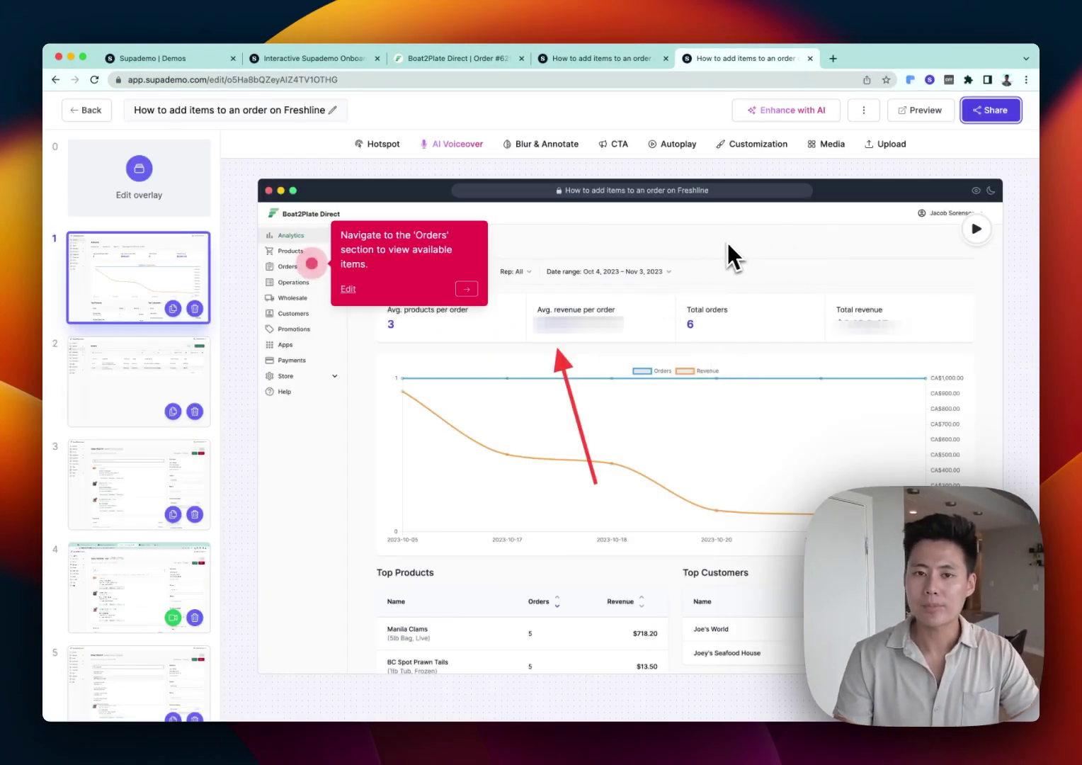
# In the onboarding showcase, view the 'How to edit a hotspot' and 'Set defaults styles and design' walkthroughs
pyautogui.click(354, 59)
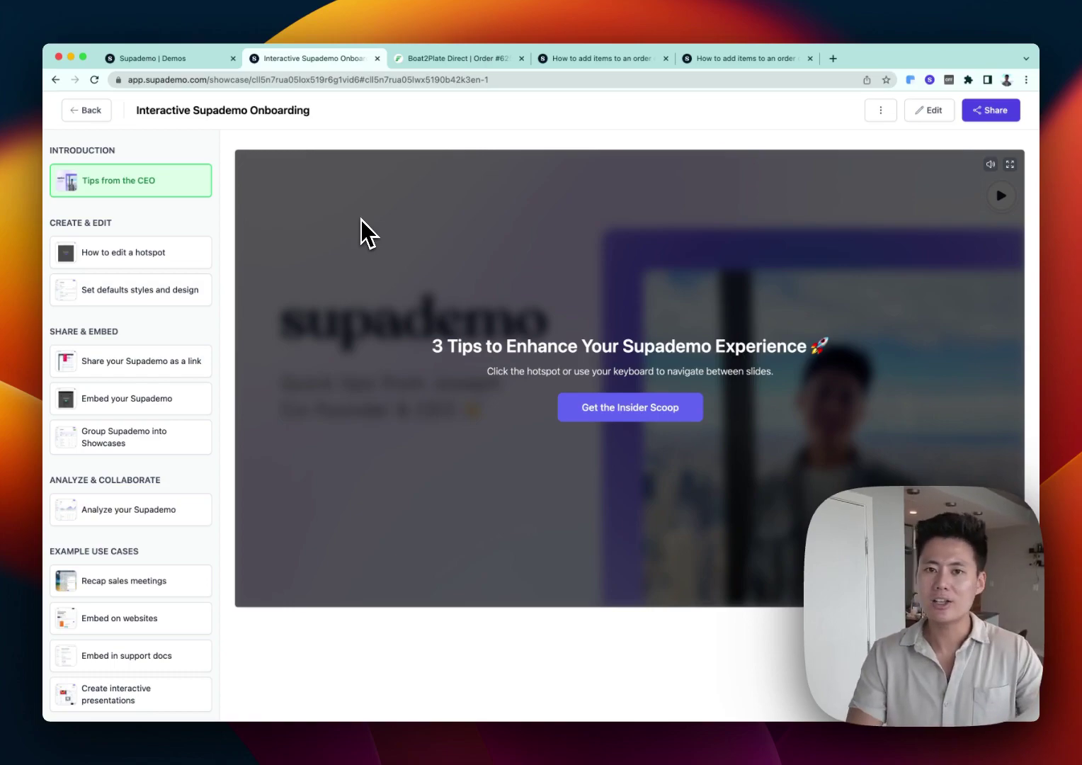
pyautogui.click(160, 258)
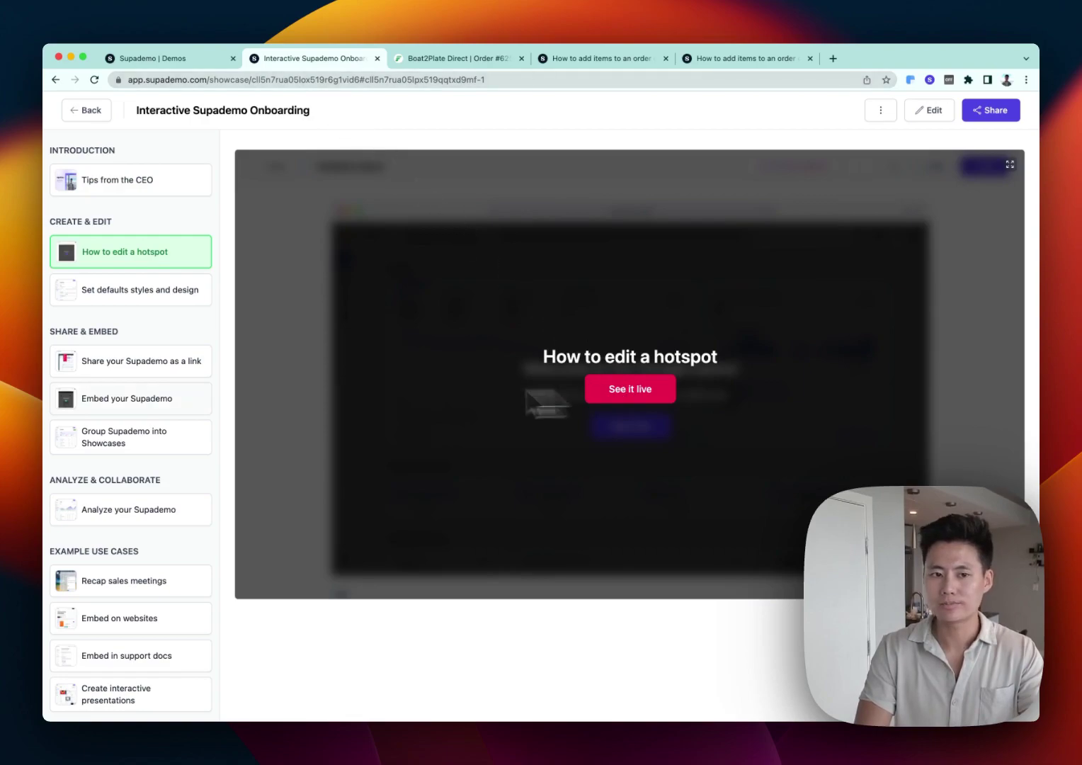
pyautogui.click(158, 299)
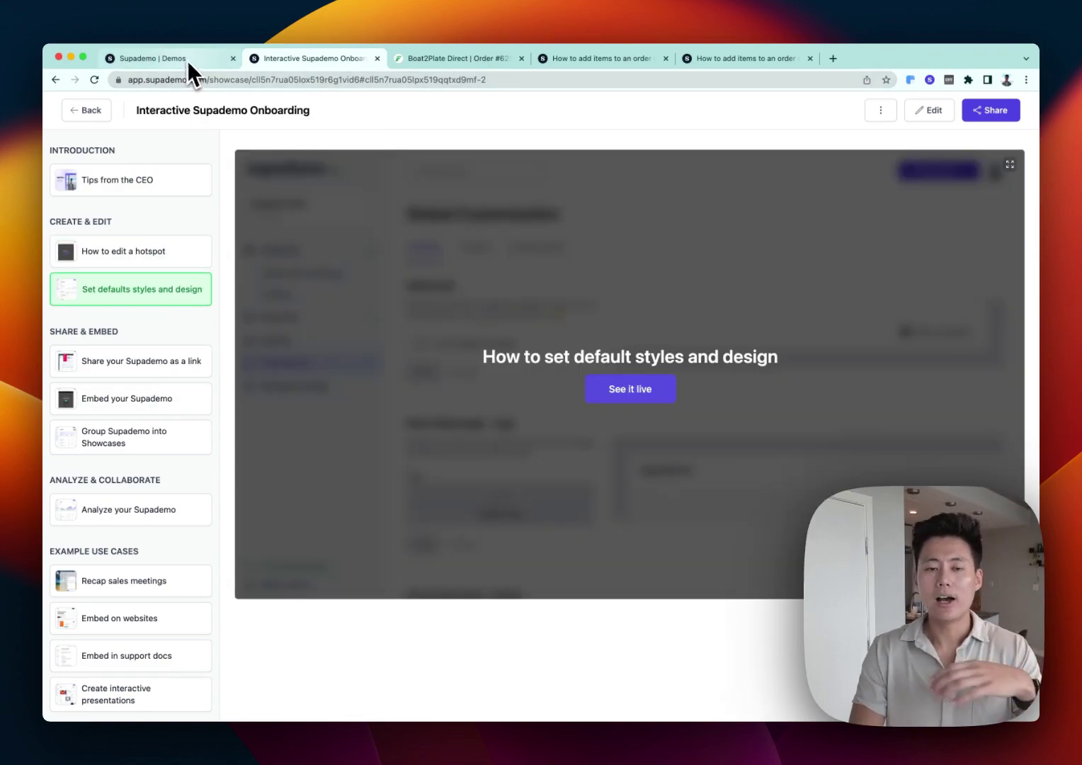
# Review the team's shared demos and showcases, then view per-demo viewer, engagement and completion analytics
pyautogui.click(184, 61)
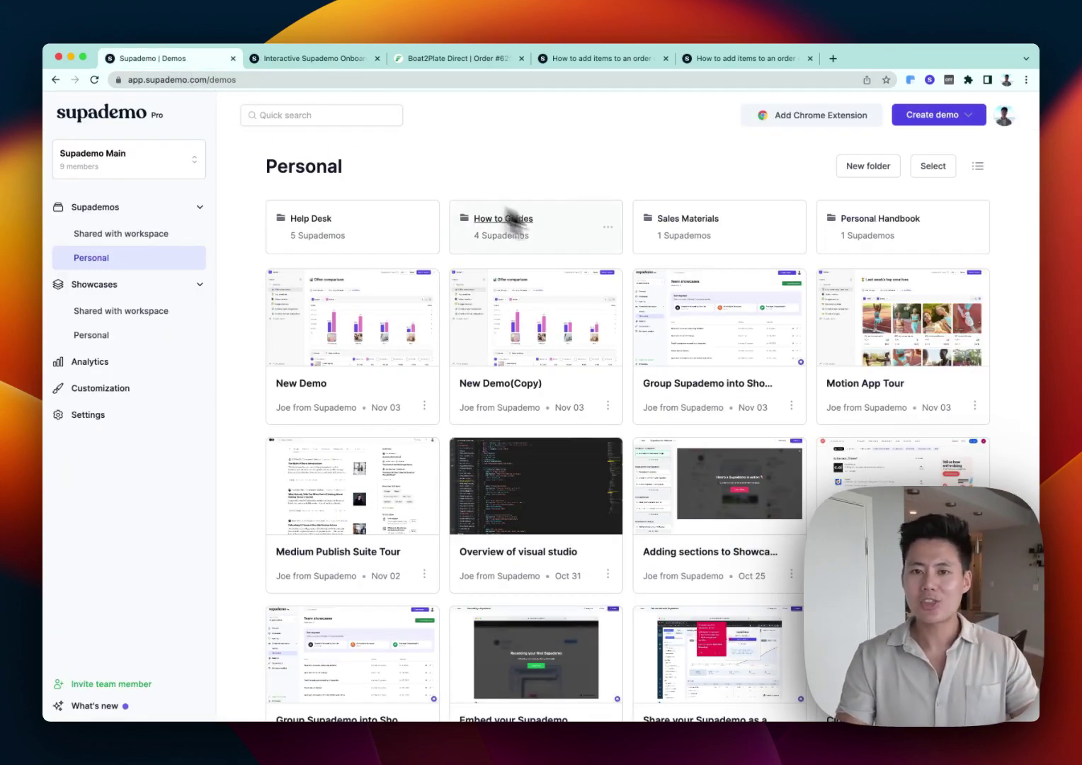
pyautogui.click(148, 237)
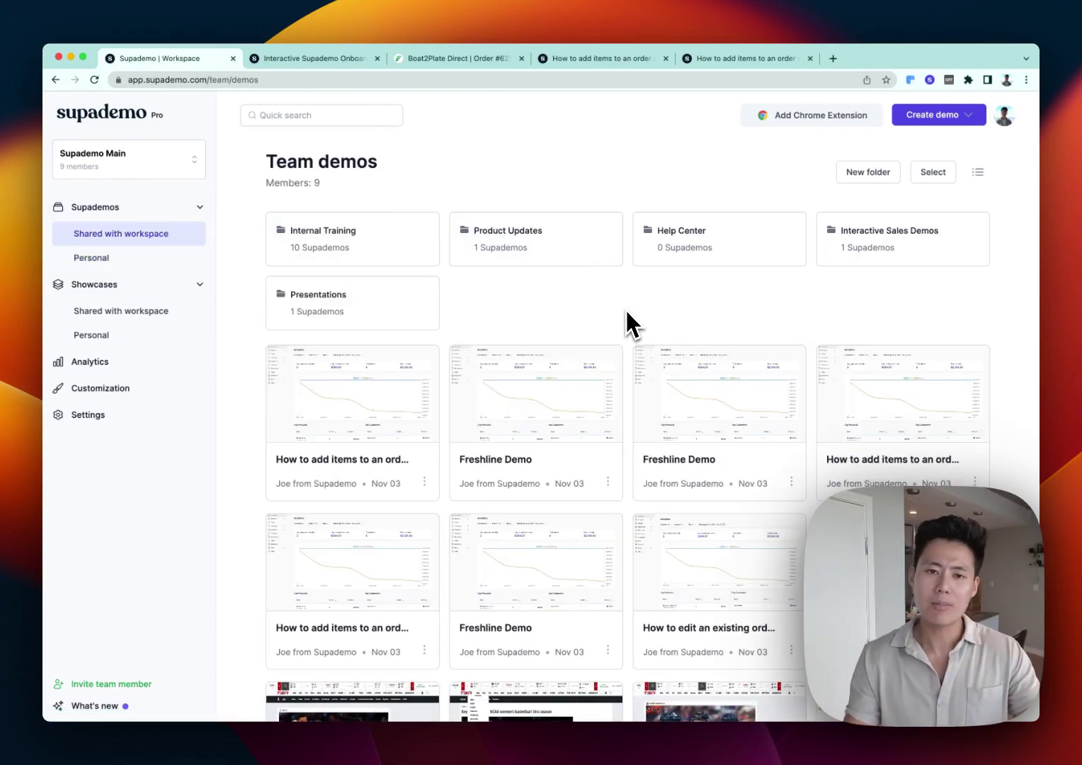
pyautogui.moveTo(536, 239)
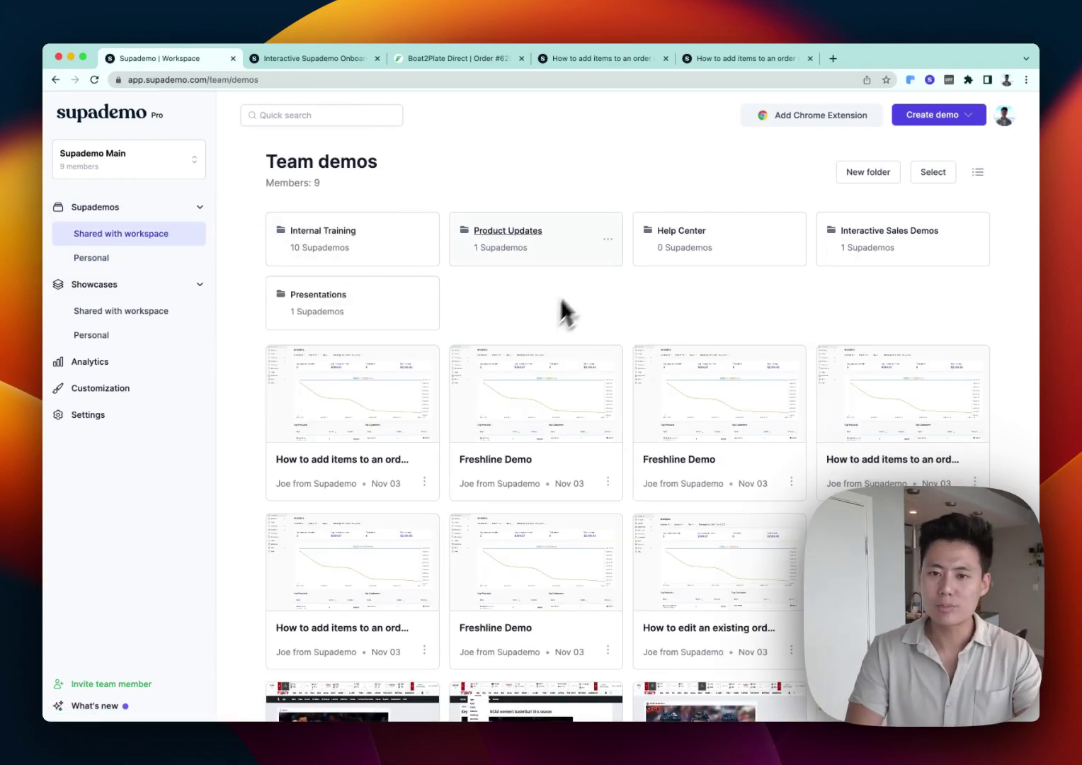
pyautogui.click(109, 316)
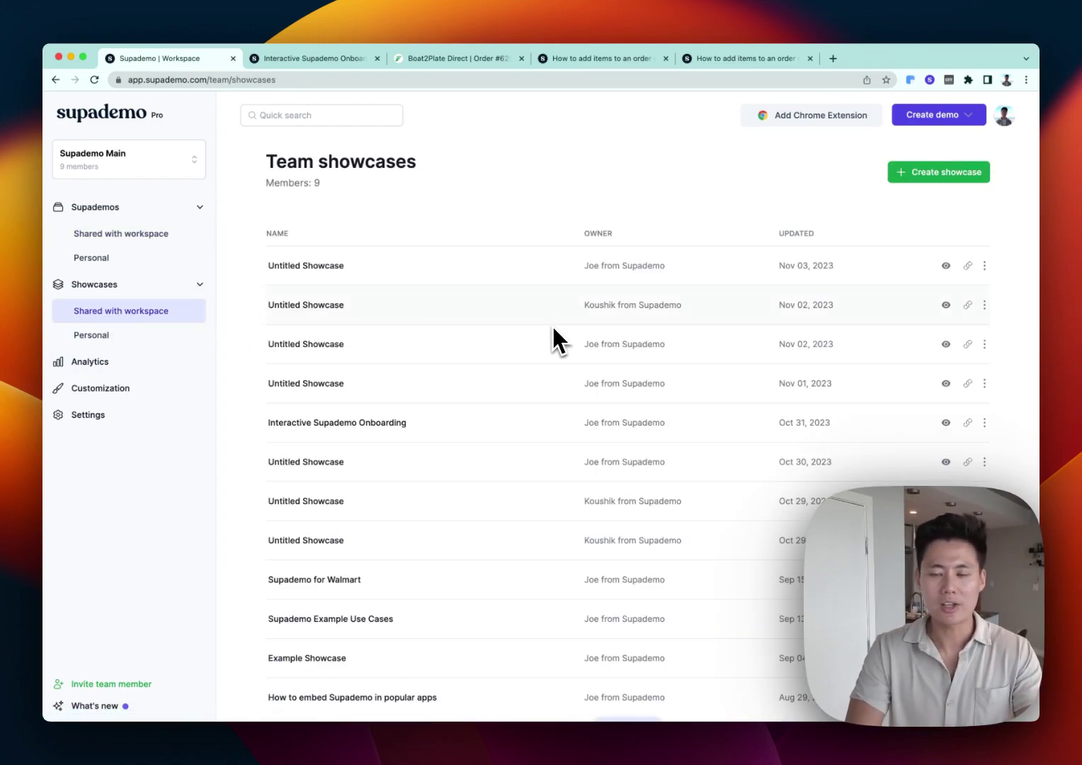
pyautogui.click(118, 368)
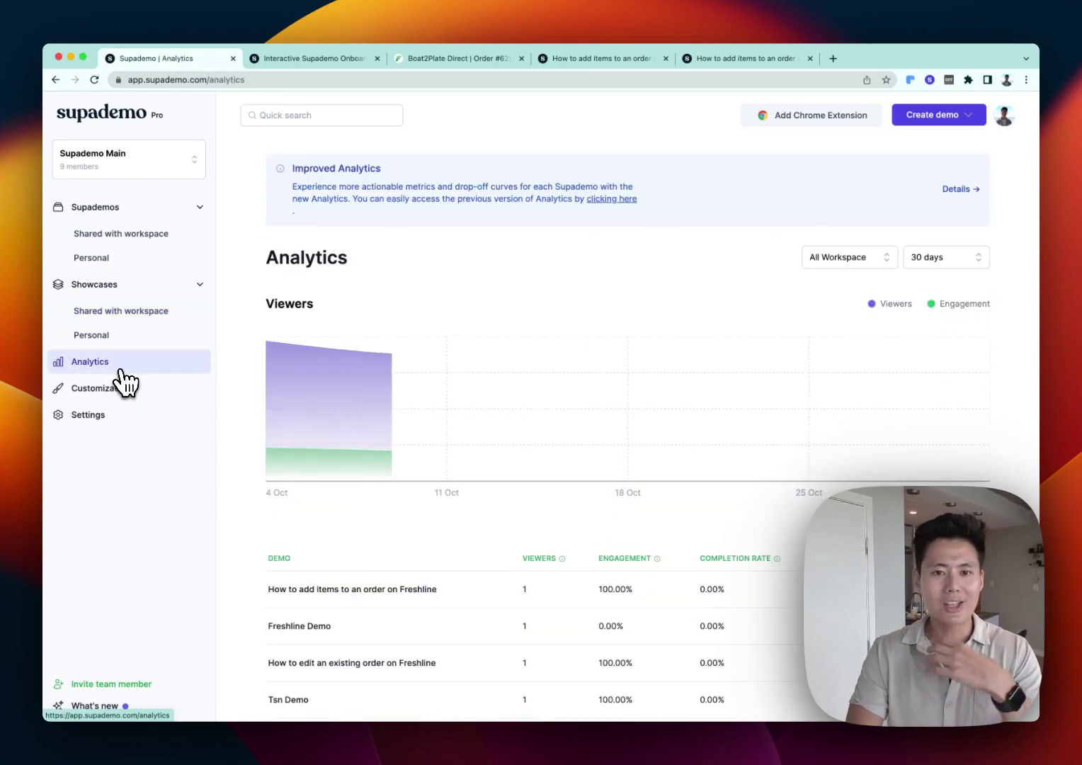